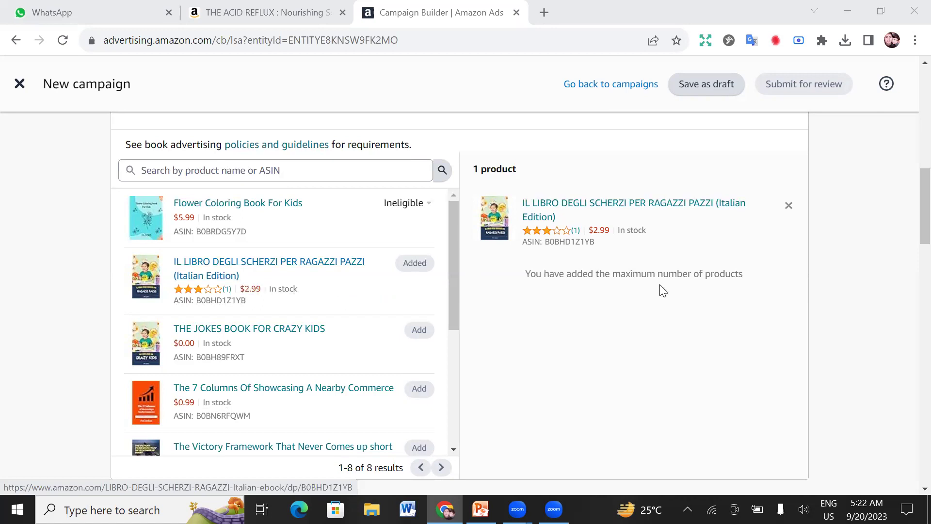
Step: Review the advertised book and look through the whole category list under Interest targeting
scroll(523, 303, down, 6)
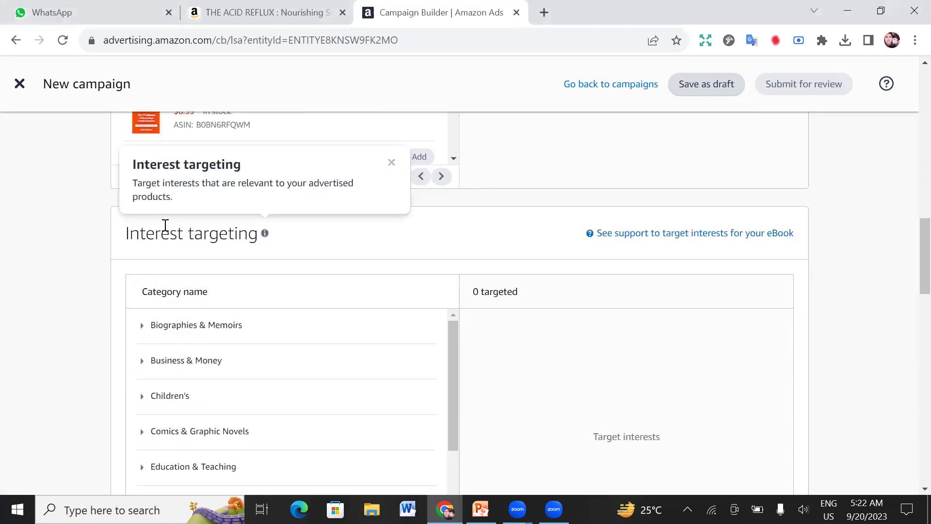
drag(258, 235, 129, 233)
click(359, 247)
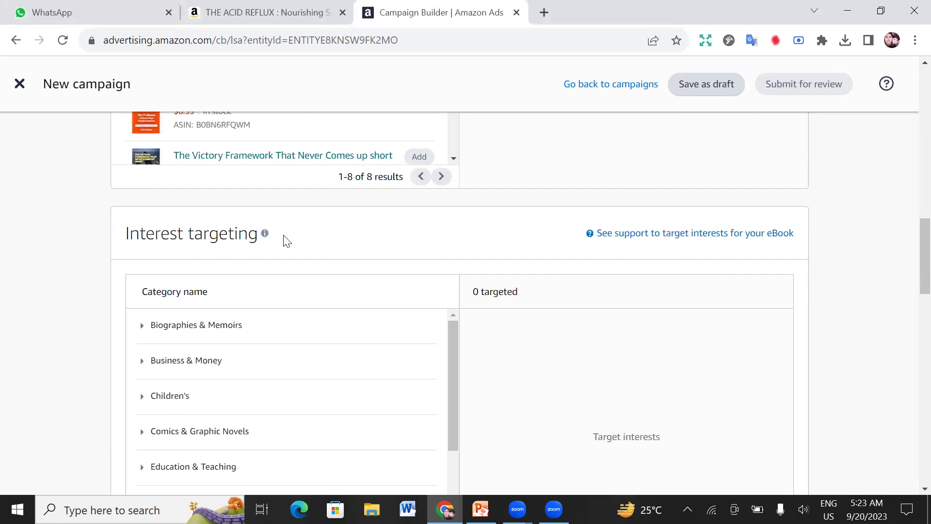
scroll(286, 241, down, 1)
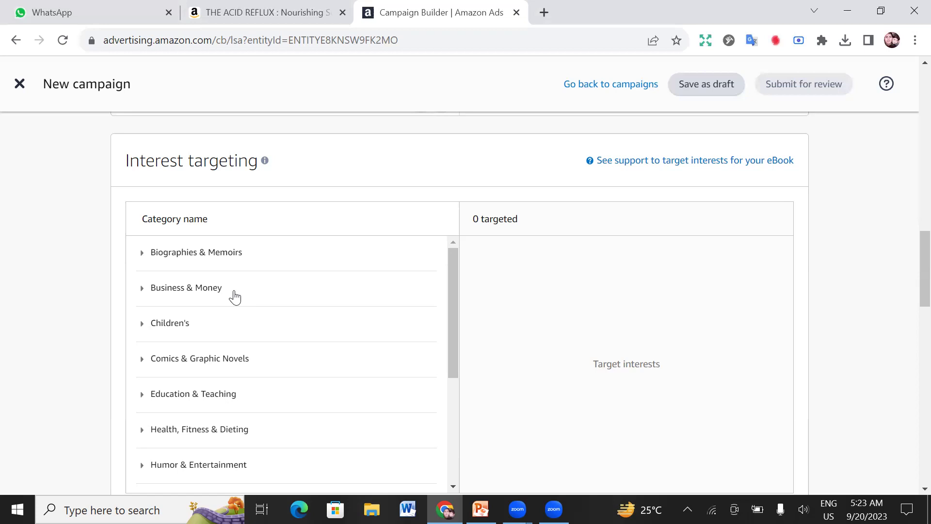
scroll(553, 214, up, 6)
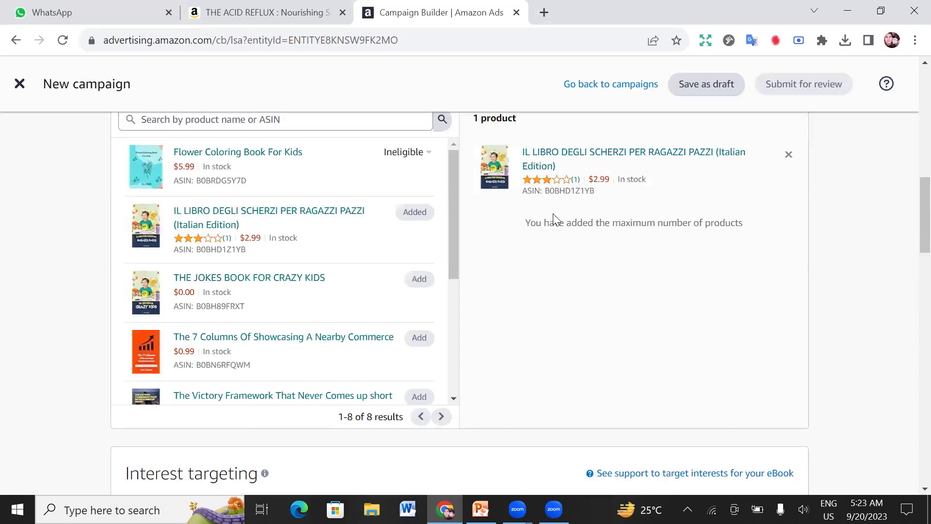
scroll(528, 199, down, 1)
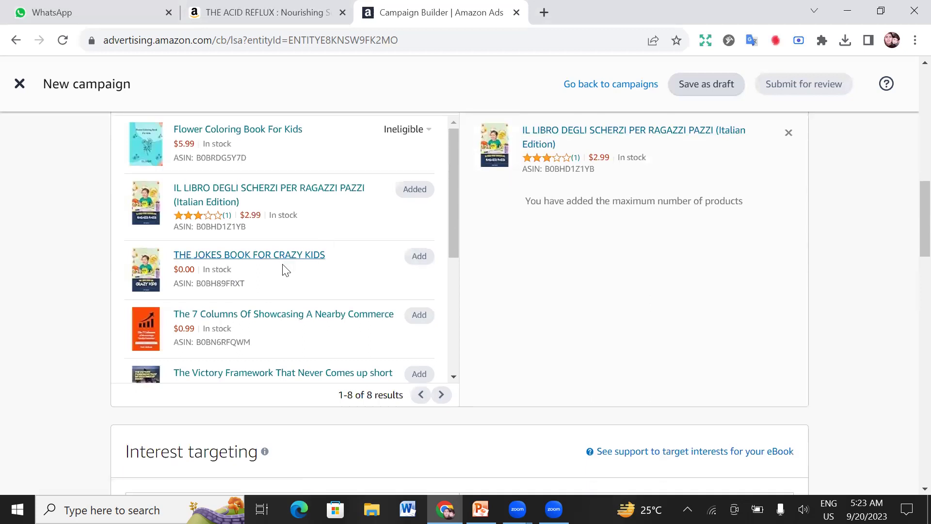
scroll(243, 333, down, 5)
scroll(310, 320, down, 3)
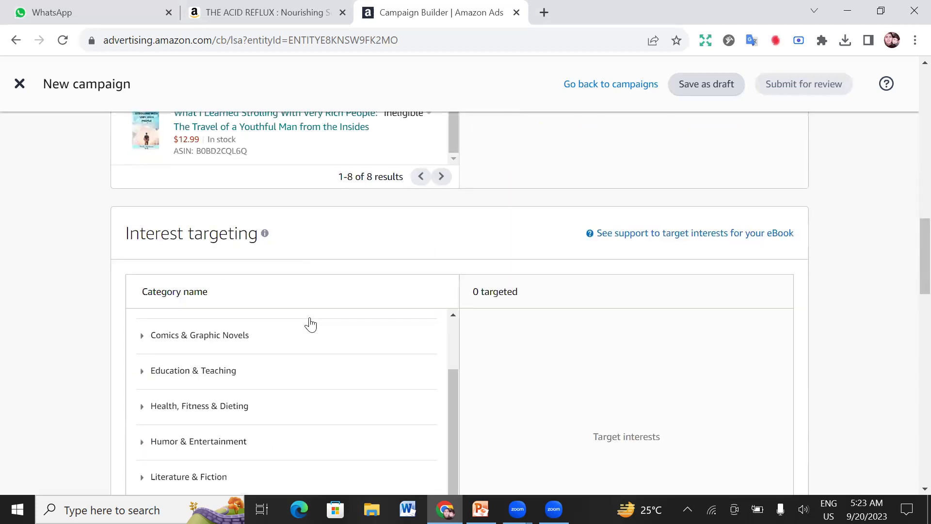
scroll(311, 324, up, 2)
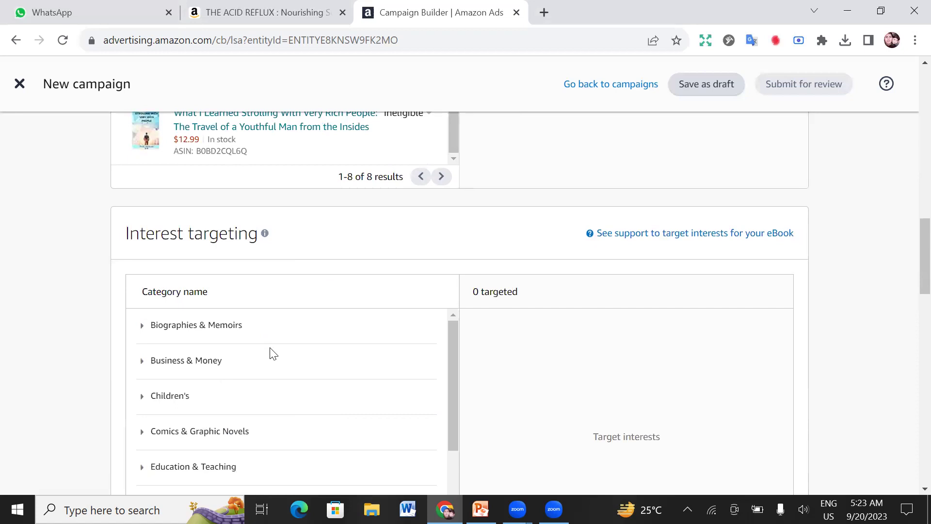
scroll(598, 359, down, 3)
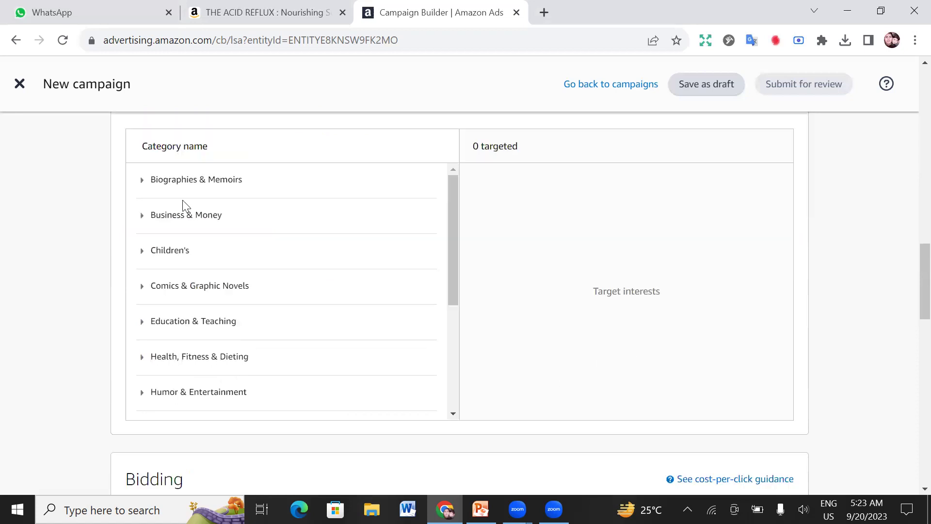
scroll(194, 214, up, 2)
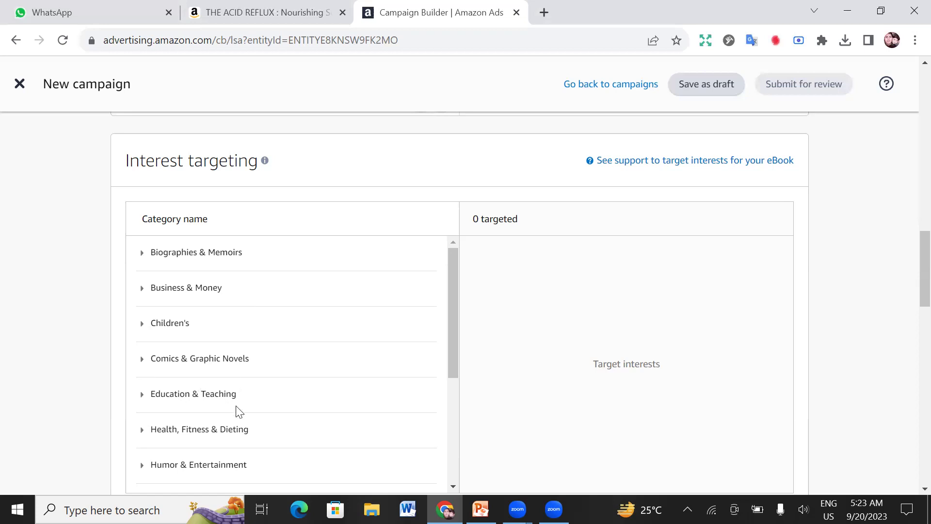
scroll(173, 362, down, 2)
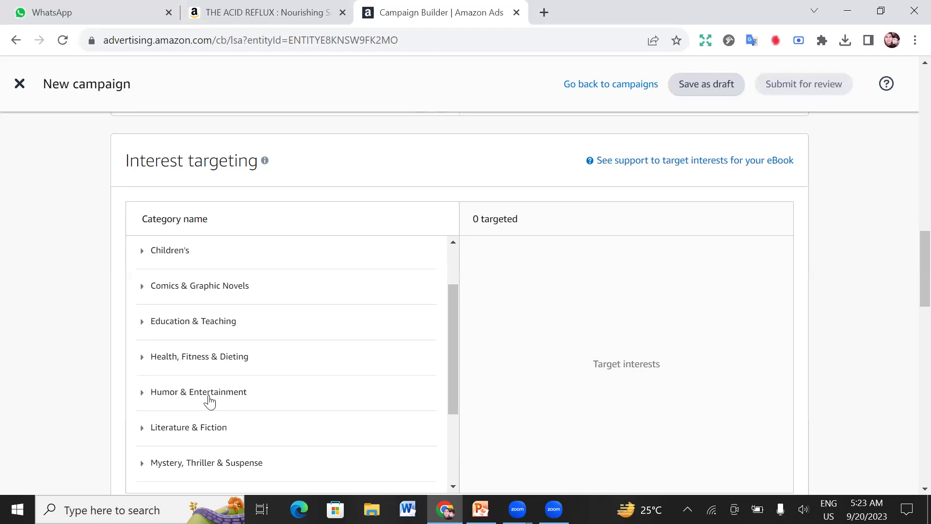
scroll(199, 393, down, 4)
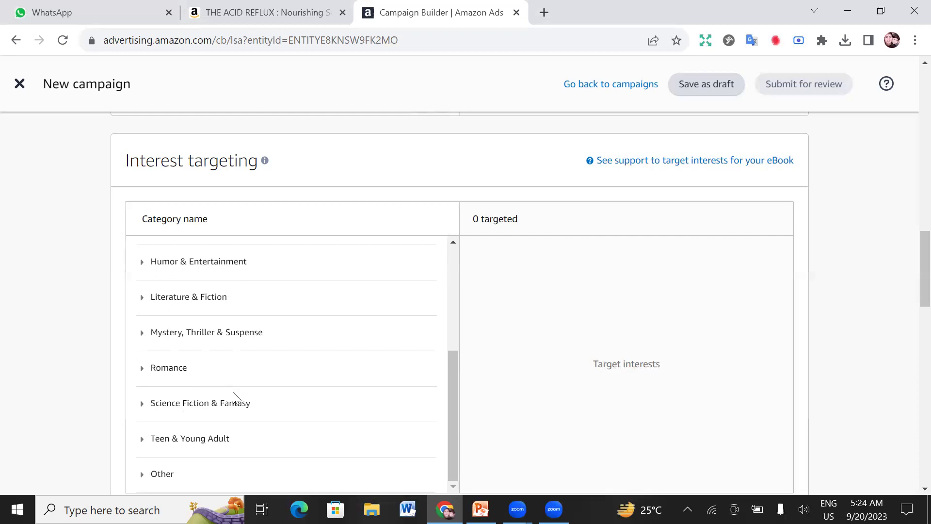
scroll(232, 395, up, 1)
scroll(213, 303, up, 4)
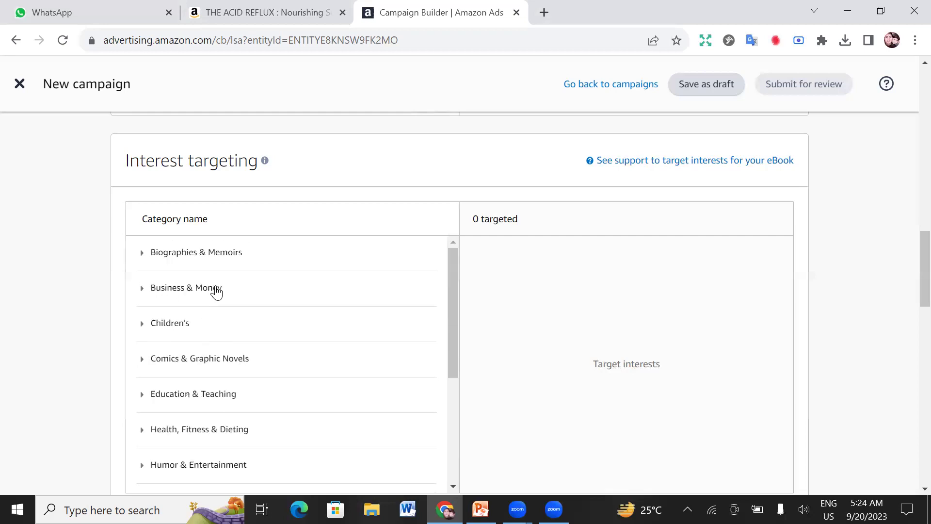
Step: Expand the Children's category, look over its interests and target Early Learning
click(166, 330)
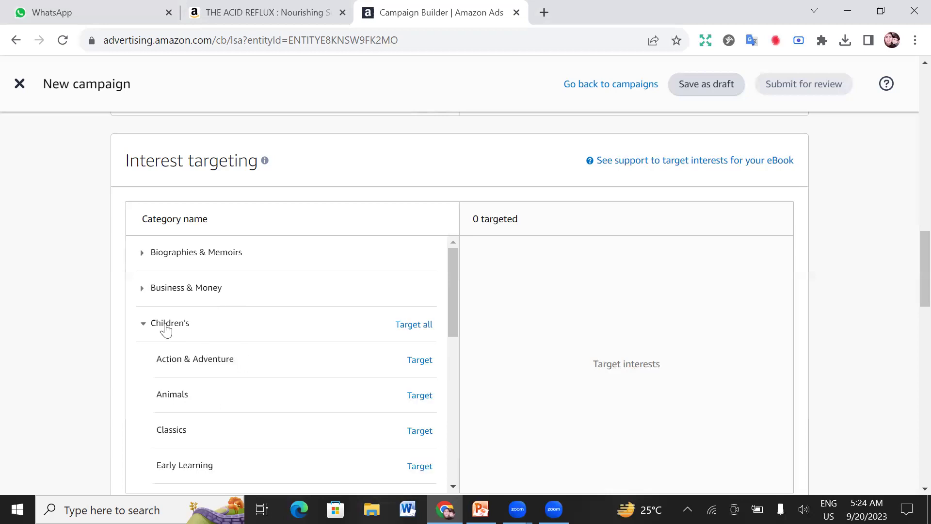
scroll(218, 341, down, 3)
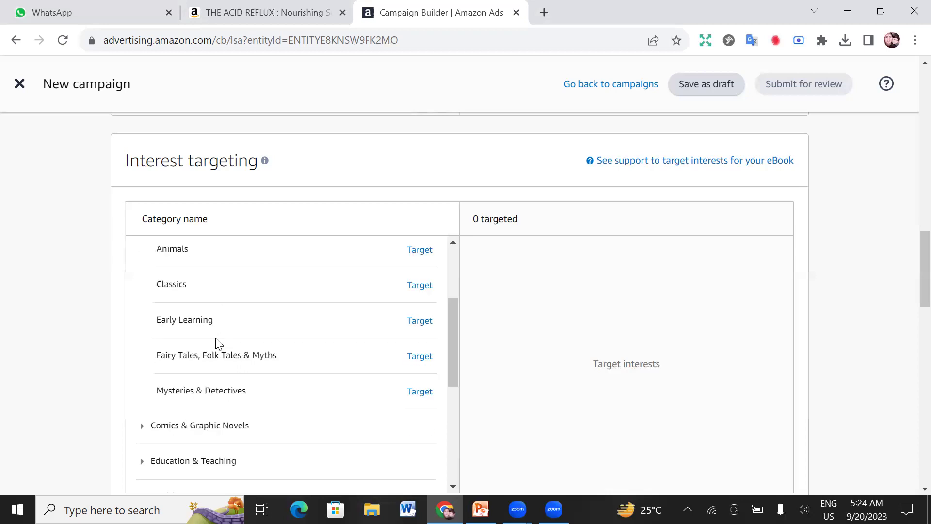
scroll(218, 343, up, 2)
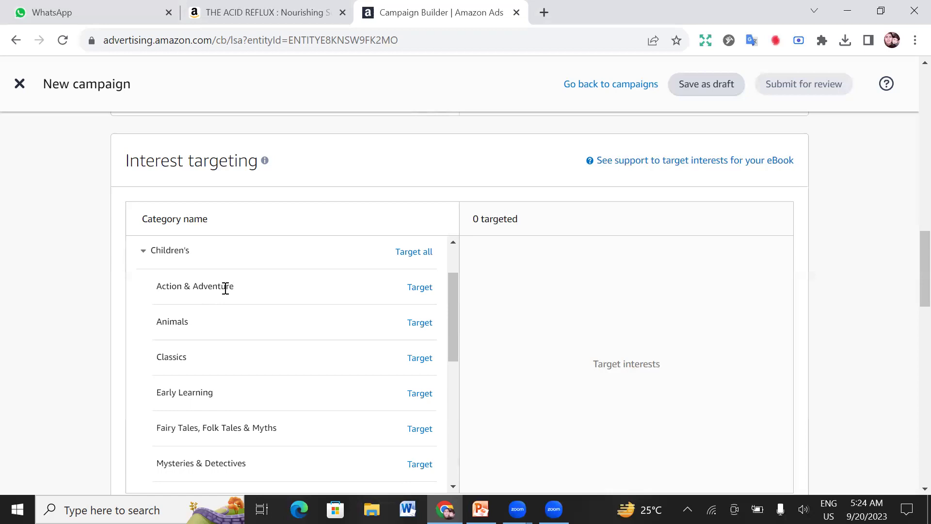
drag(233, 288, 177, 287)
click(180, 356)
double_click(216, 383)
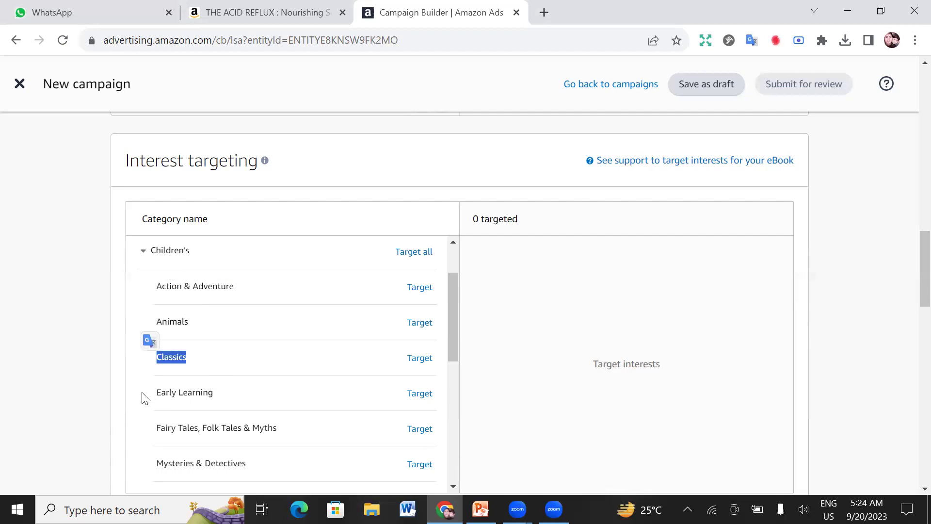
drag(146, 395, 192, 394)
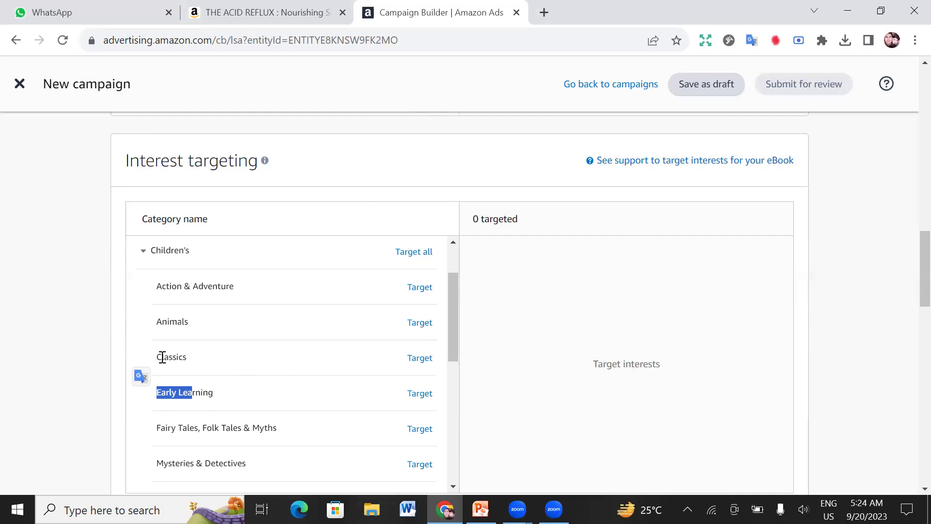
scroll(202, 414, down, 2)
click(416, 324)
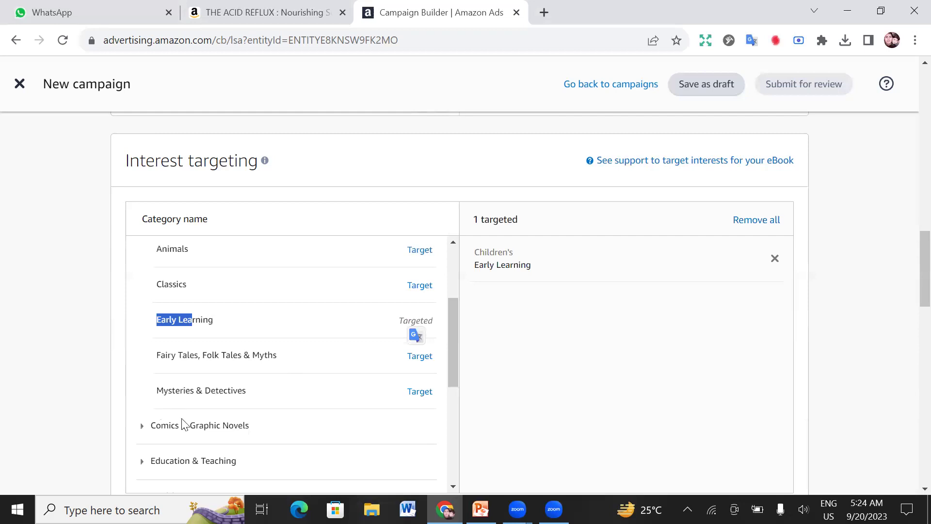
Step: Expand the Comics & Graphic Novels category and look through its interests for relevant ones
scroll(217, 353, down, 2)
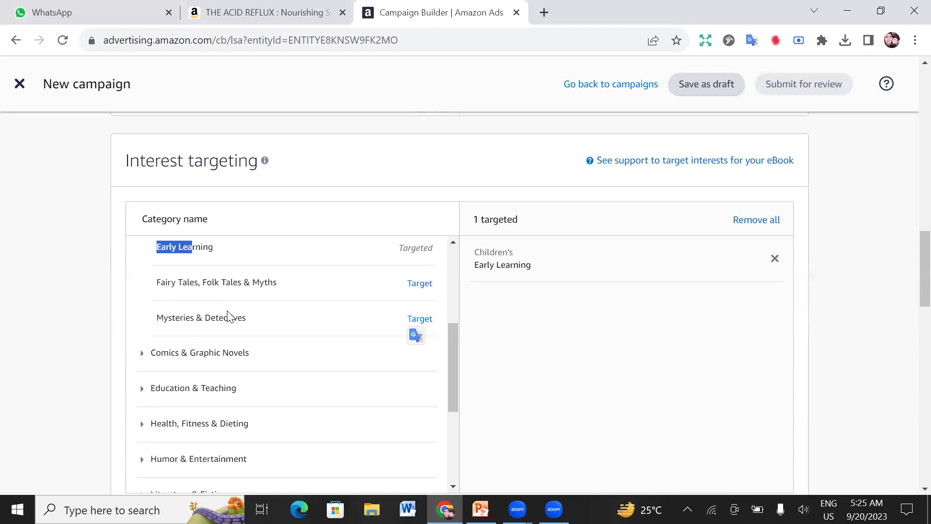
click(218, 355)
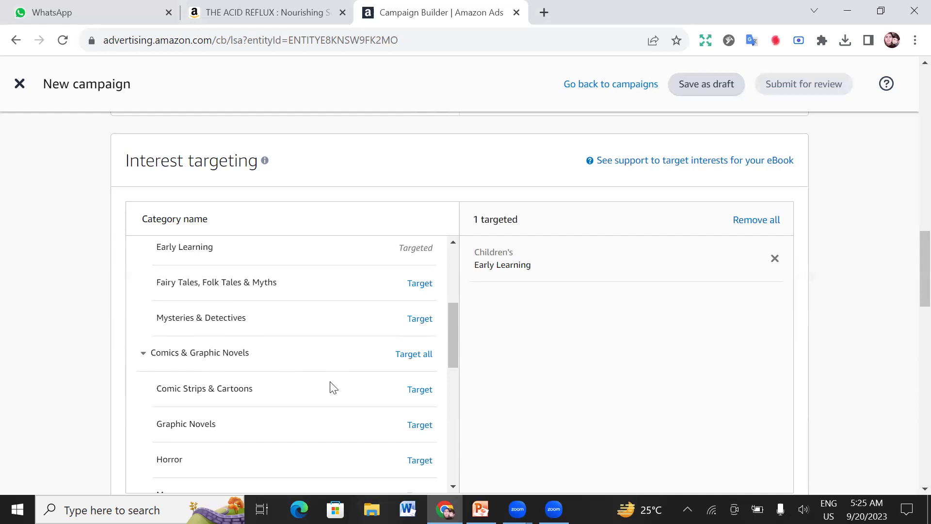
scroll(265, 431, down, 1)
scroll(188, 290, down, 3)
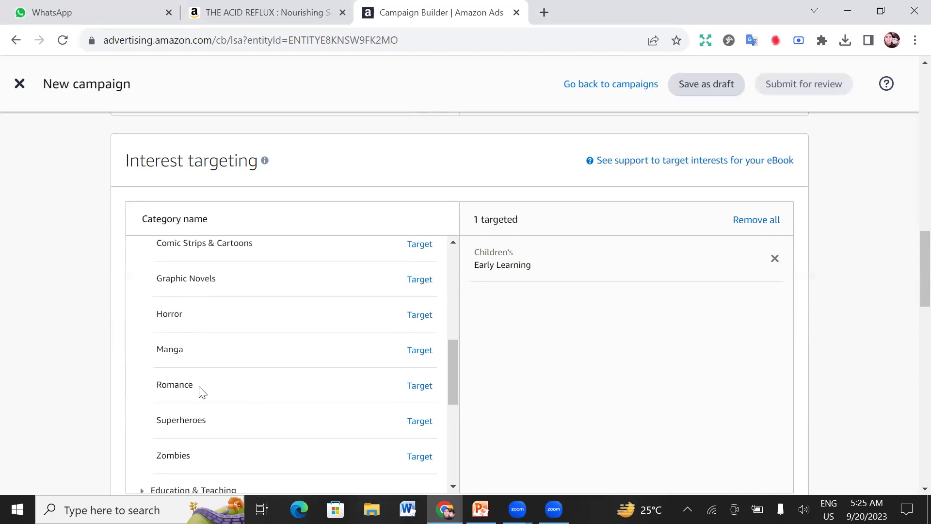
scroll(191, 388, down, 3)
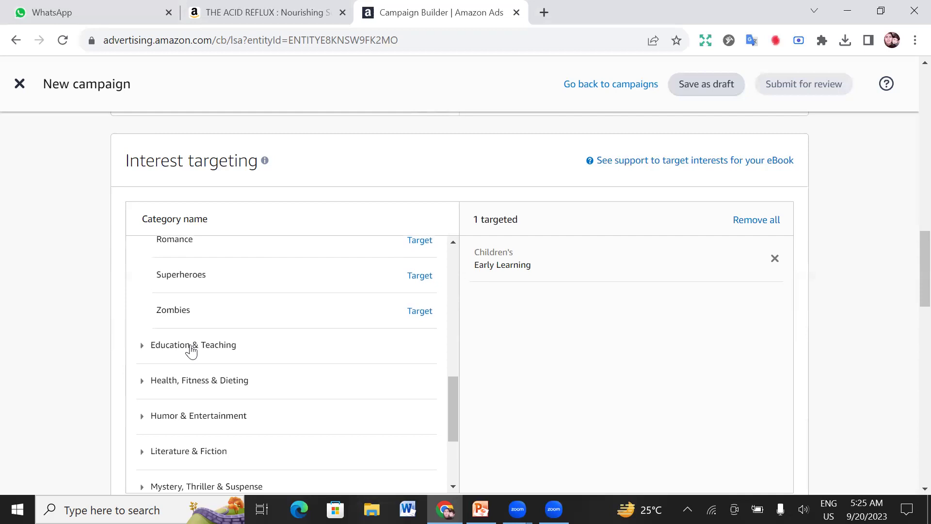
Step: Target Childhood Education and Studying & Workbooks in the Education & Teaching category
click(192, 351)
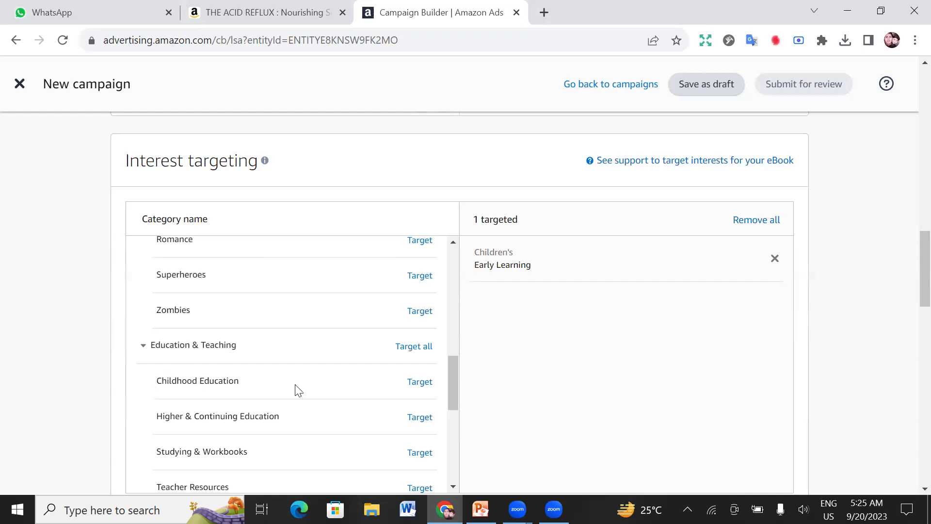
click(418, 384)
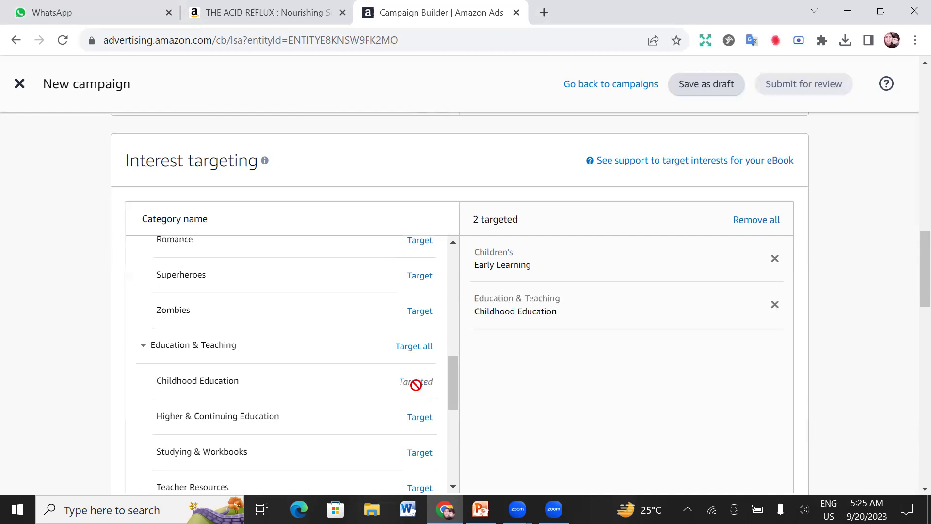
scroll(227, 378, down, 3)
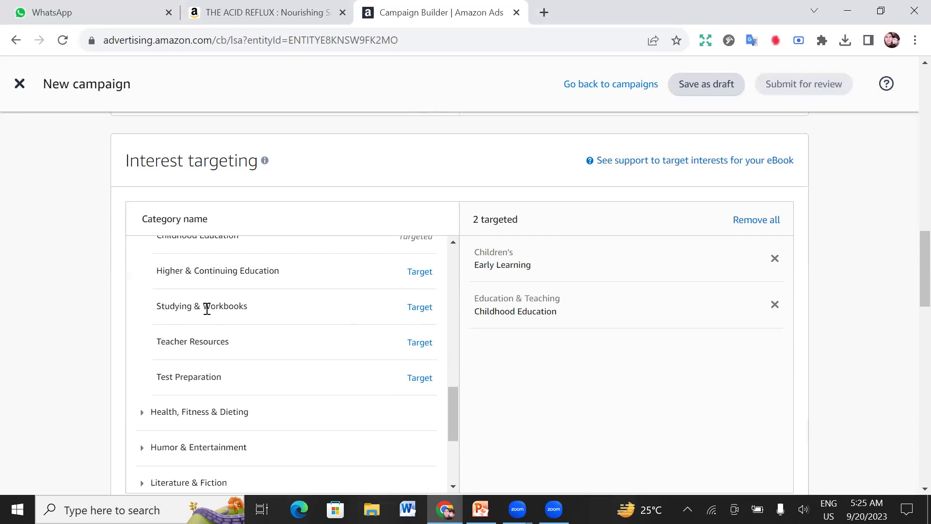
click(420, 307)
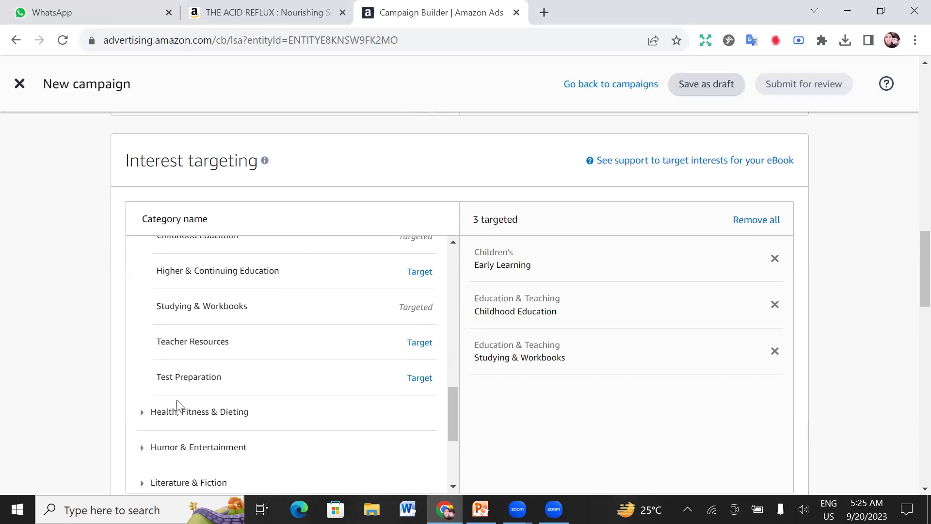
Step: Recheck the expanded interest categories, expand Other and look over the remaining categories for further relevant interests
scroll(198, 395, up, 7)
scroll(200, 395, up, 4)
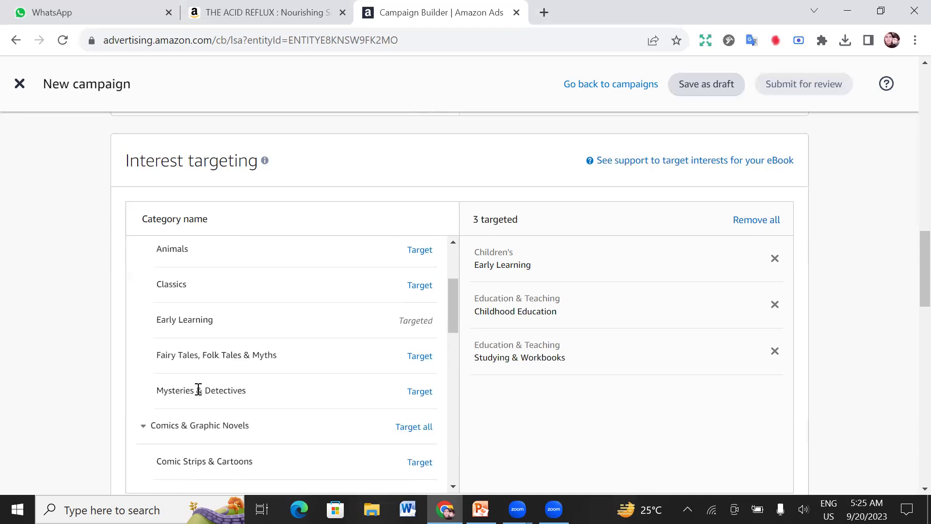
scroll(198, 390, up, 3)
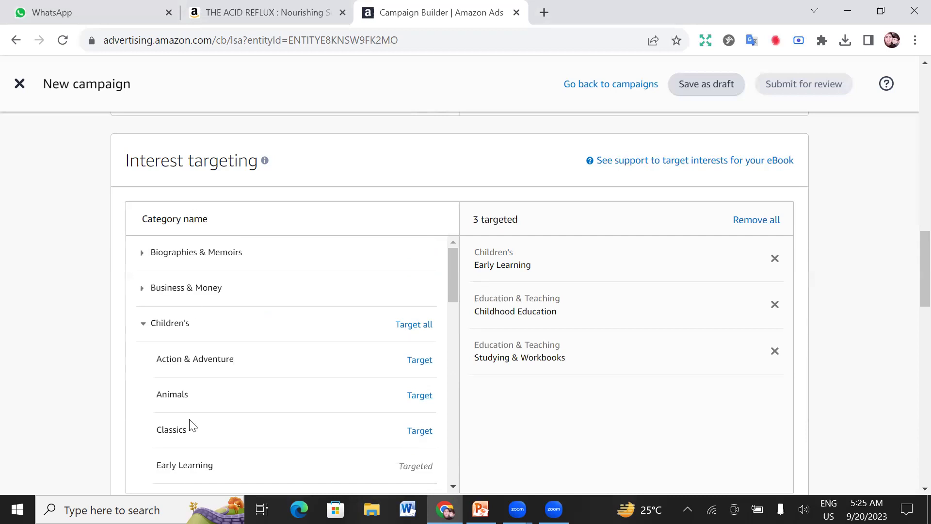
scroll(193, 427, down, 10)
scroll(230, 433, down, 2)
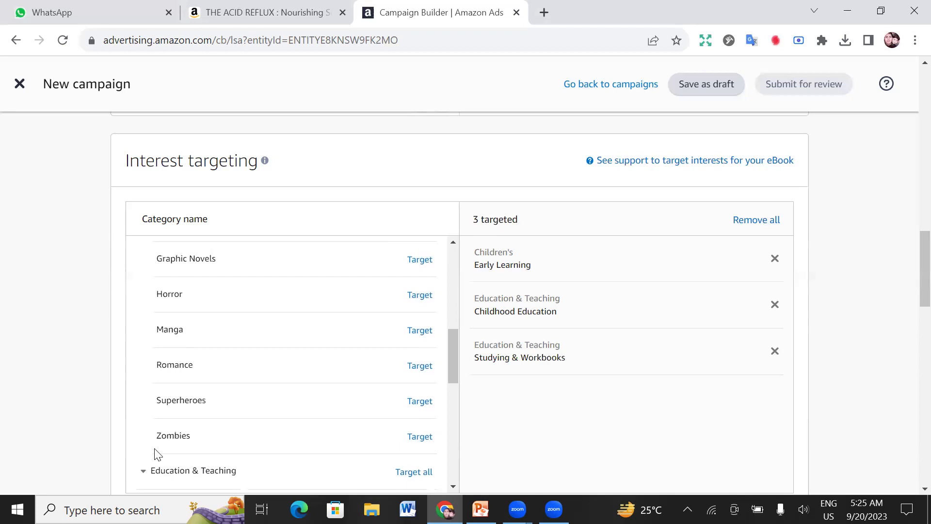
scroll(199, 421, down, 1)
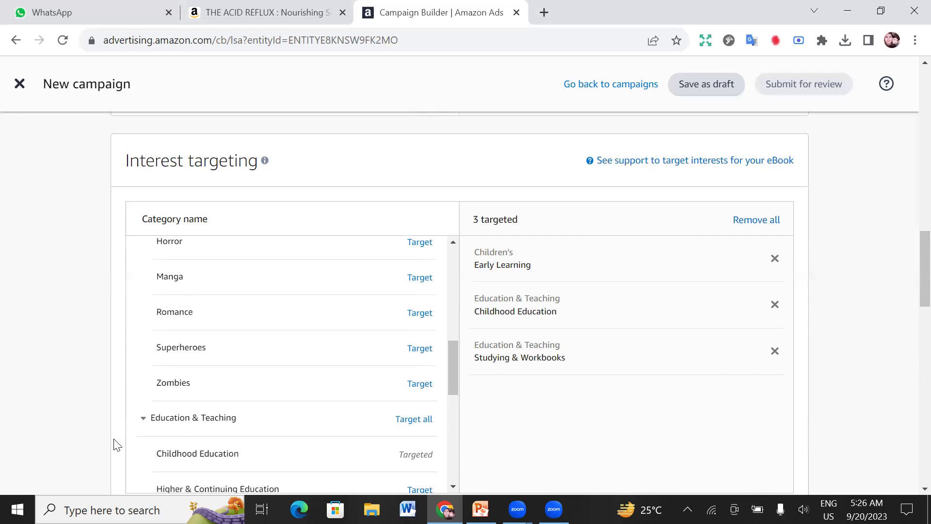
scroll(132, 412, down, 5)
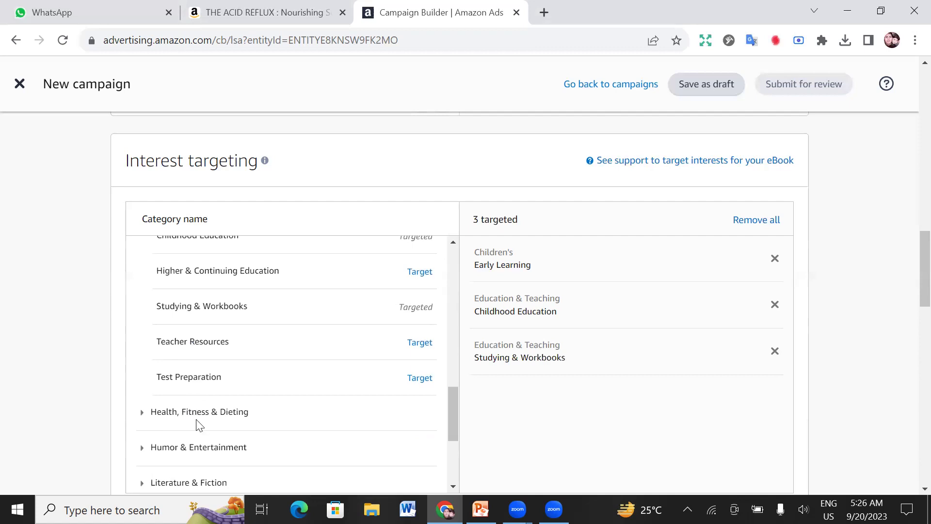
scroll(194, 426, down, 4)
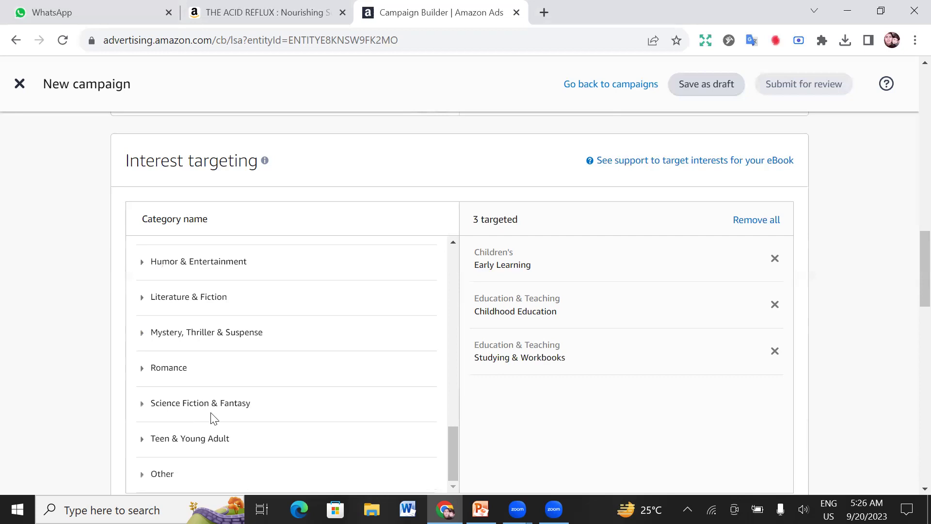
scroll(204, 414, down, 1)
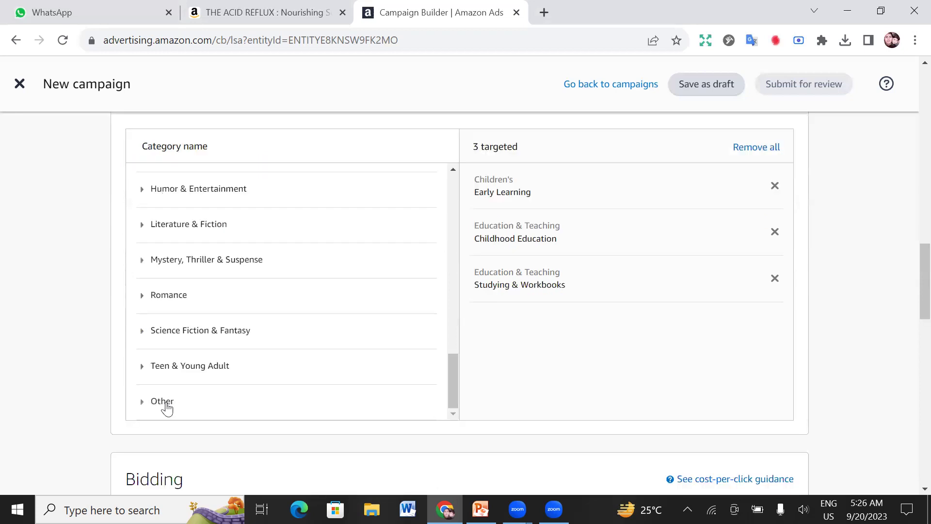
click(165, 402)
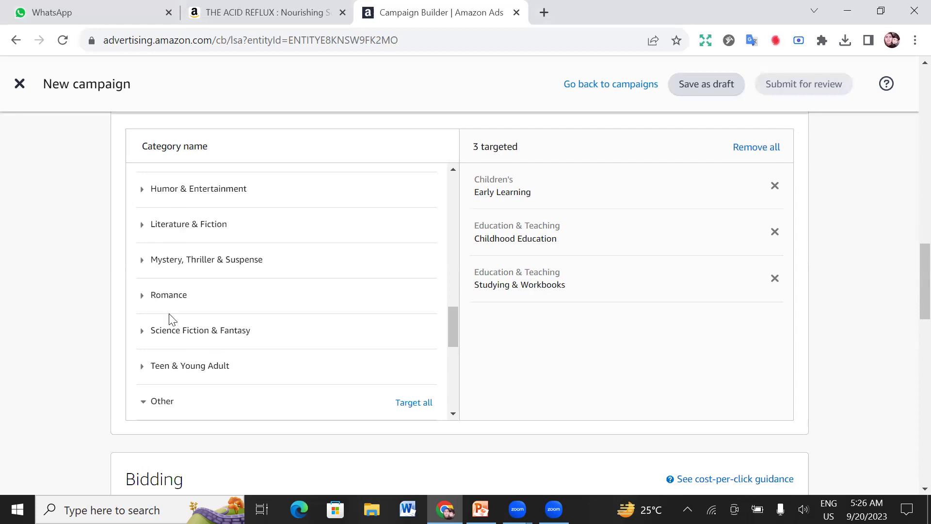
scroll(202, 312, up, 4)
scroll(202, 315, down, 2)
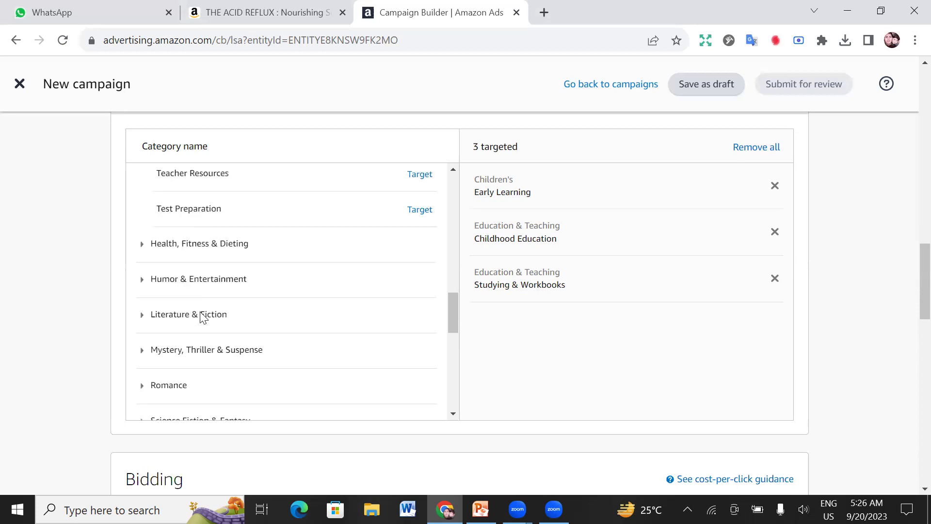
Step: Look through the remaining interest categories, including the subcategories under Other, down to the Bidding section
scroll(175, 323, down, 1)
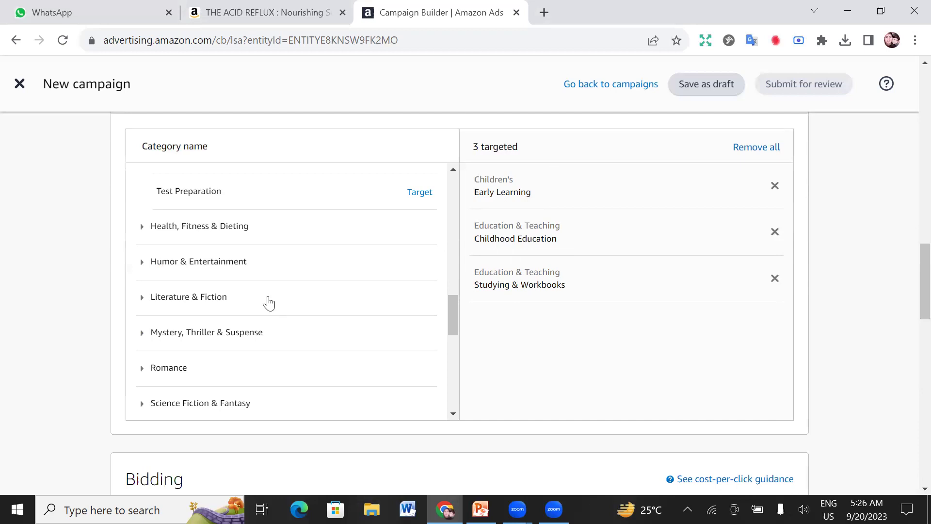
scroll(347, 363, down, 2)
scroll(184, 411, down, 1)
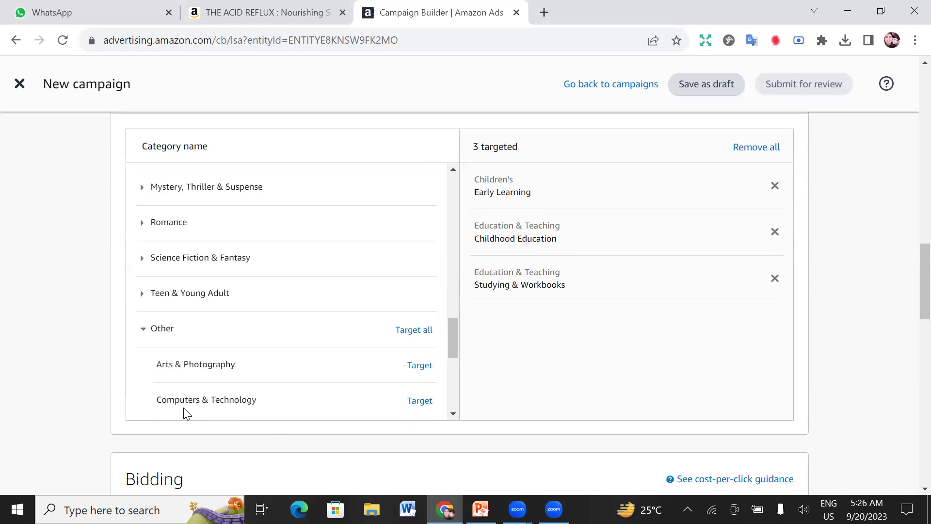
scroll(61, 327, down, 1)
scroll(349, 316, down, 2)
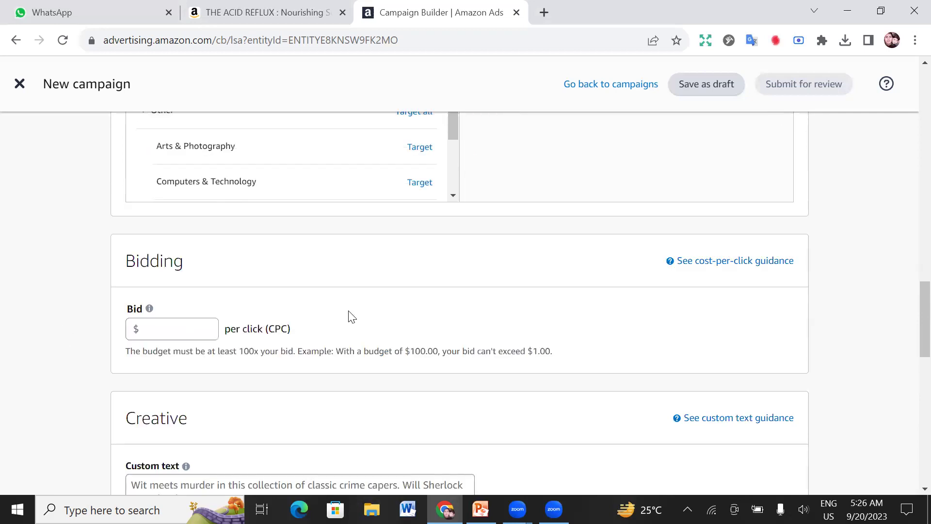
scroll(304, 246, up, 2)
scroll(291, 242, down, 4)
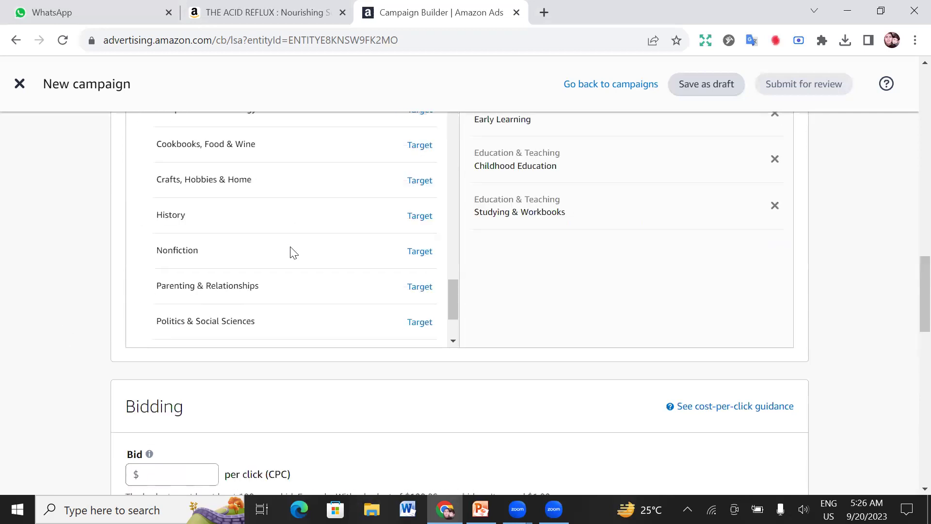
scroll(288, 256, down, 4)
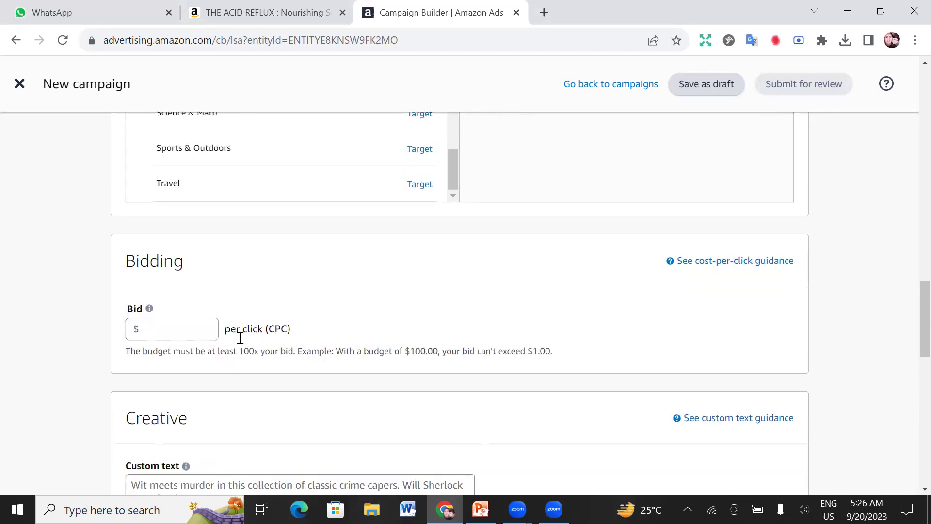
Step: Examine the cost-per-click bid field and the custom text field of the ad creative
scroll(160, 213, down, 3)
click(148, 184)
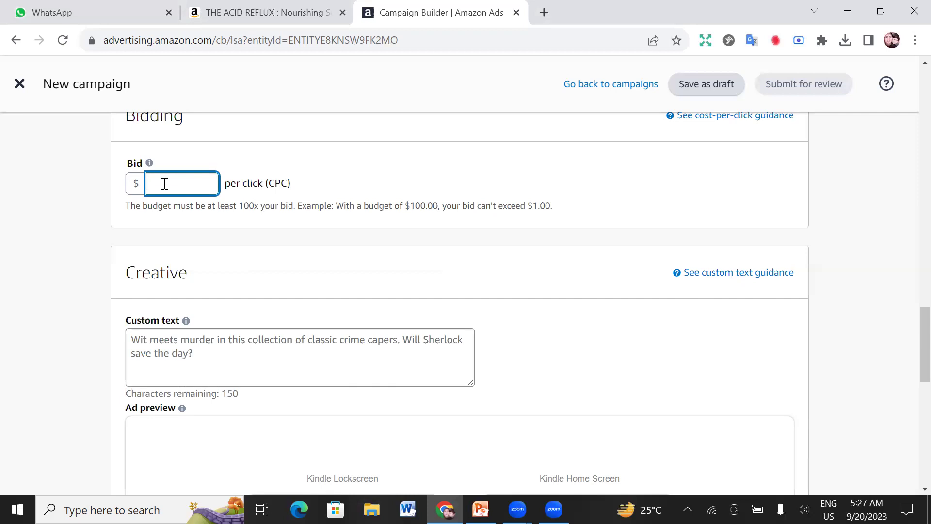
scroll(159, 271, down, 1)
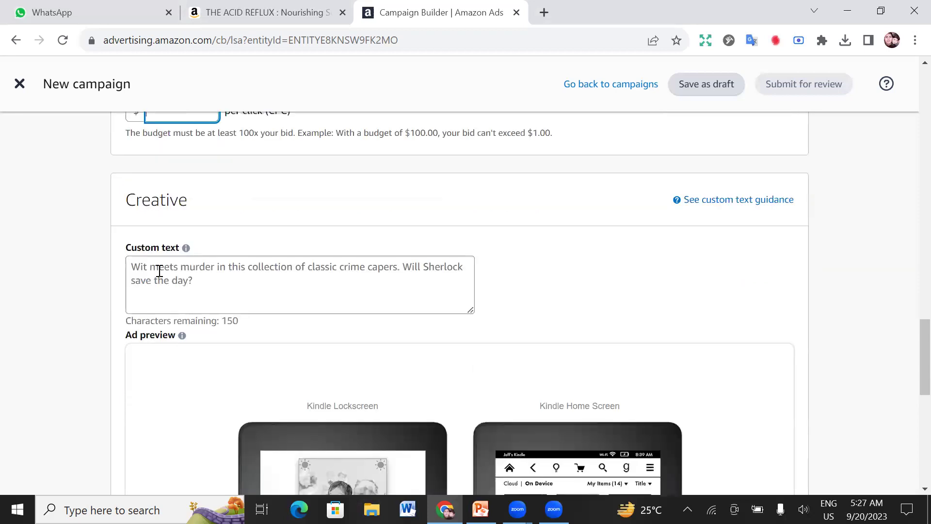
drag(164, 248, 125, 252)
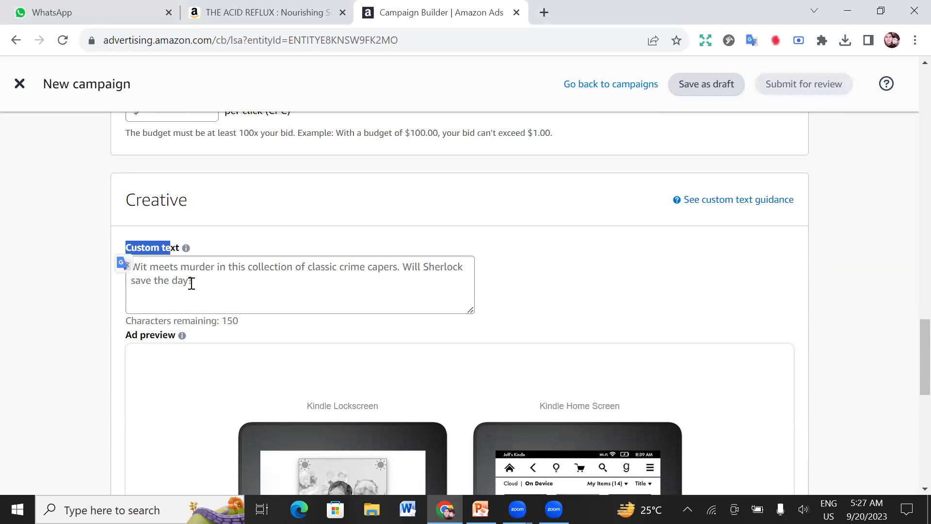
click(140, 261)
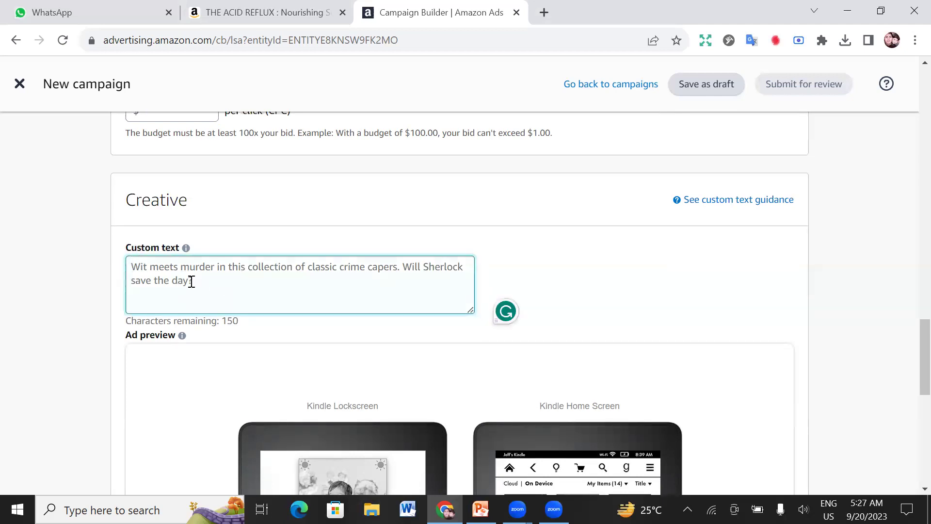
Step: Examine the ad preview for the Kindle Lockscreen and the Kindle Home Screen
scroll(127, 190, down, 3)
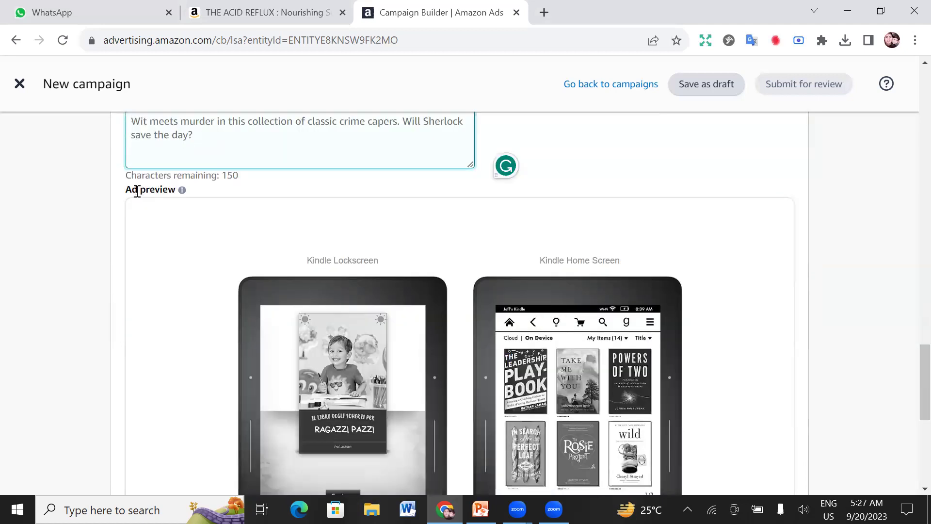
click(130, 191)
shift+click(167, 192)
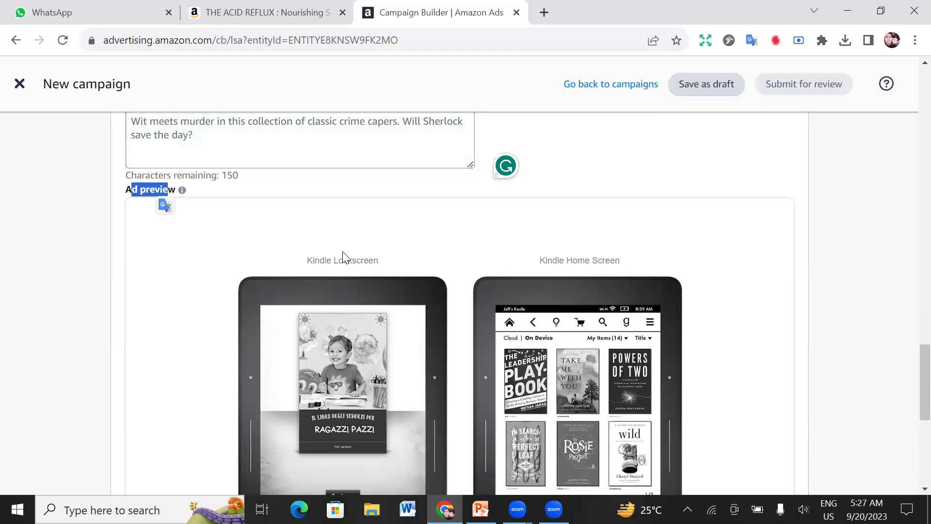
scroll(339, 250, down, 2)
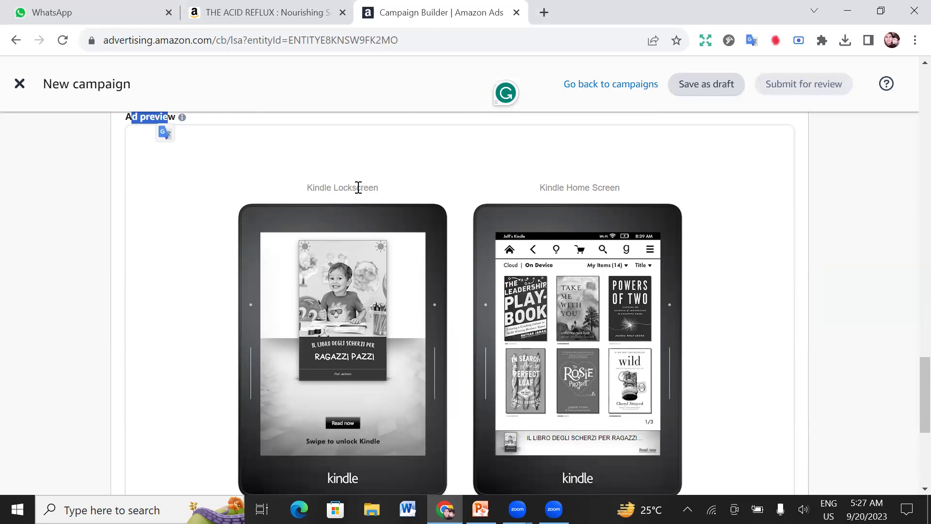
drag(313, 187, 374, 188)
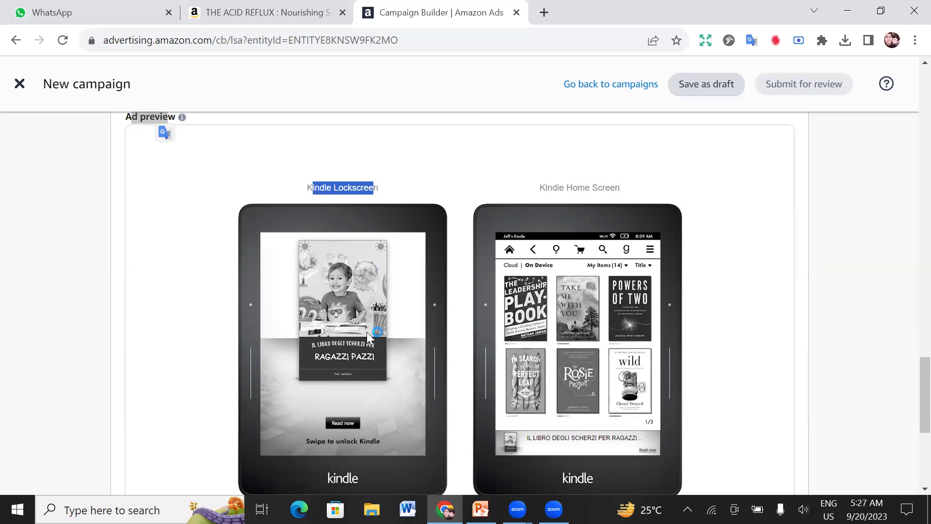
scroll(563, 315, down, 2)
scroll(553, 193, up, 1)
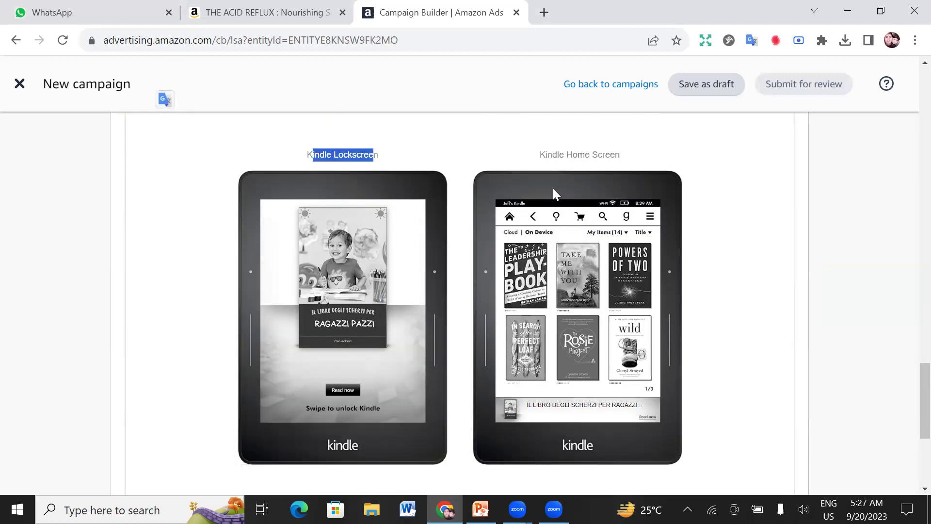
scroll(556, 204, up, 1)
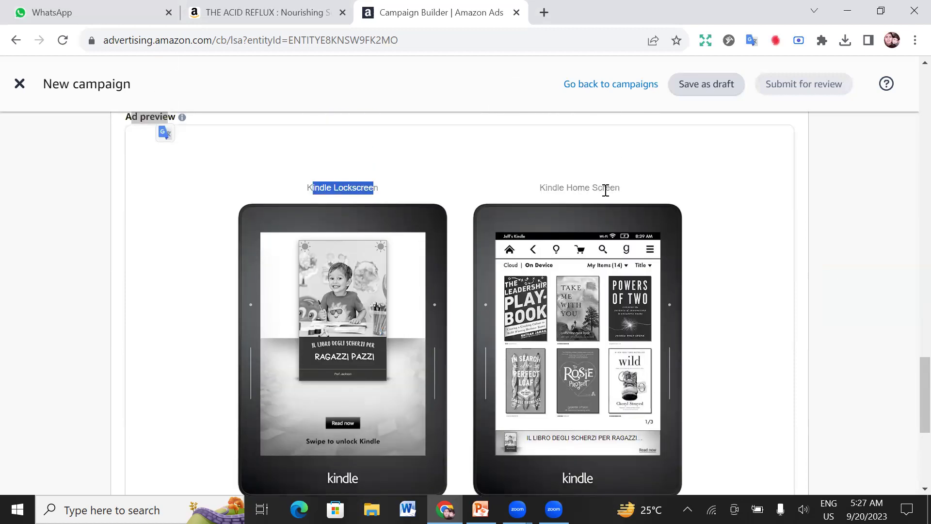
drag(573, 187, 615, 187)
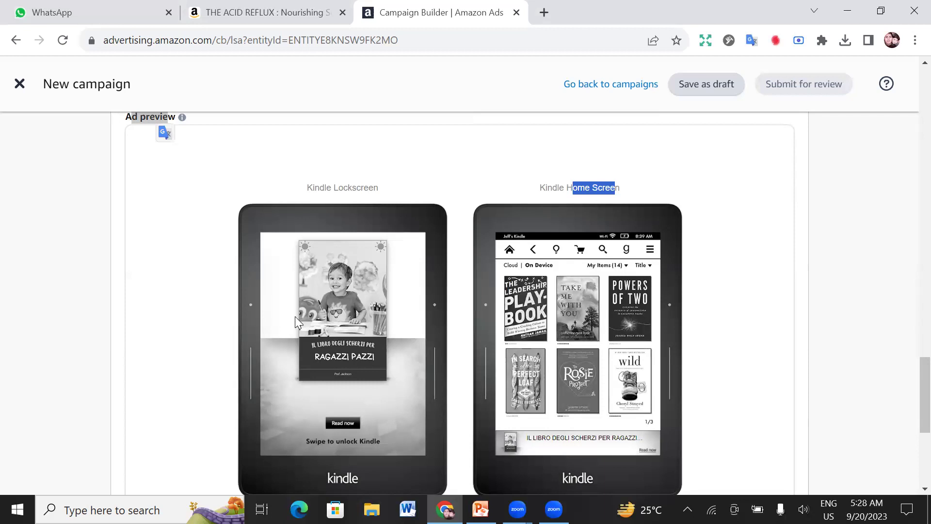
Step: Check the rest of the ad preview and try to submit the campaign for review
scroll(558, 286, down, 3)
scroll(573, 281, down, 1)
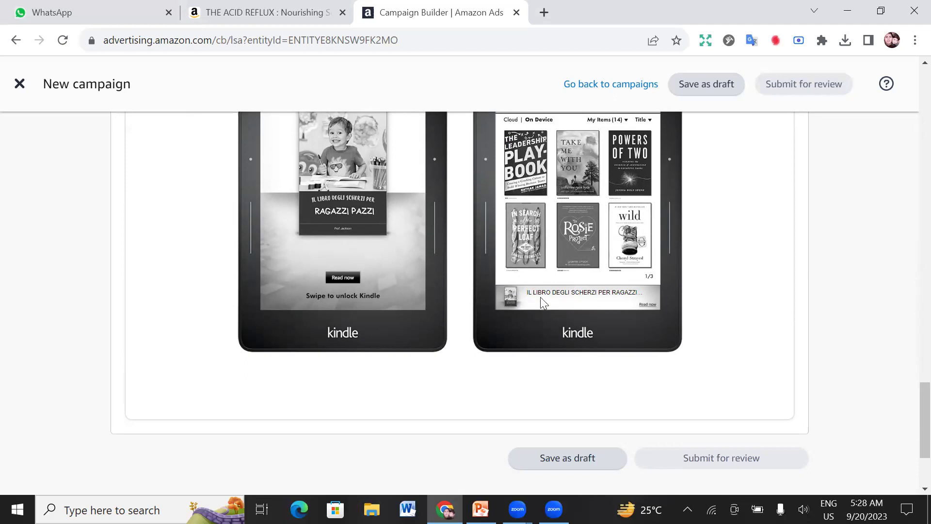
scroll(532, 301, down, 3)
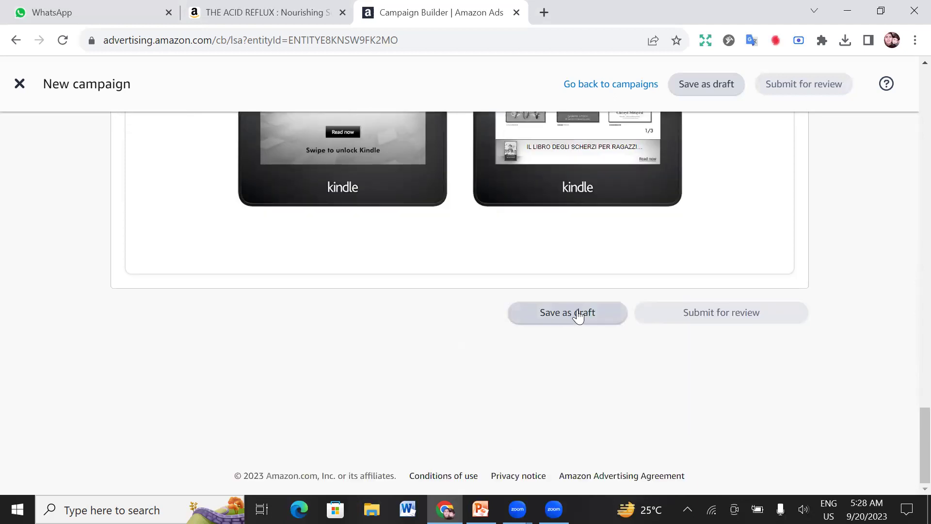
click(717, 313)
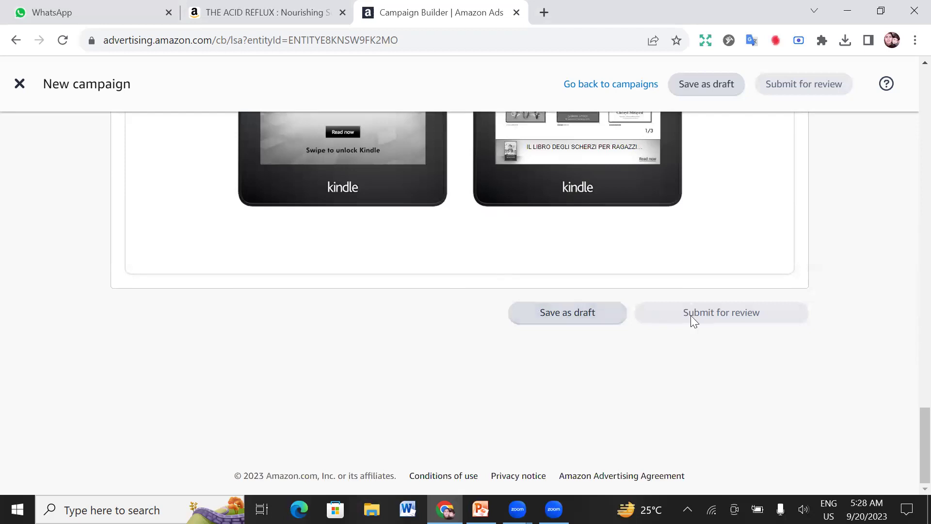
mouse_move(699, 320)
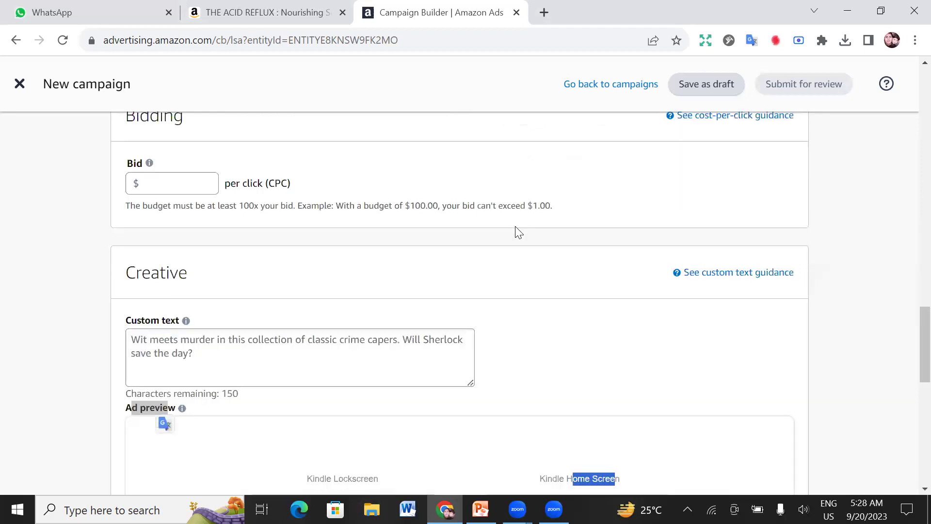
Step: Read the payment method notice above the campaign settings and open the Billing and payments page
scroll(518, 232, up, 10)
scroll(518, 232, up, 10)
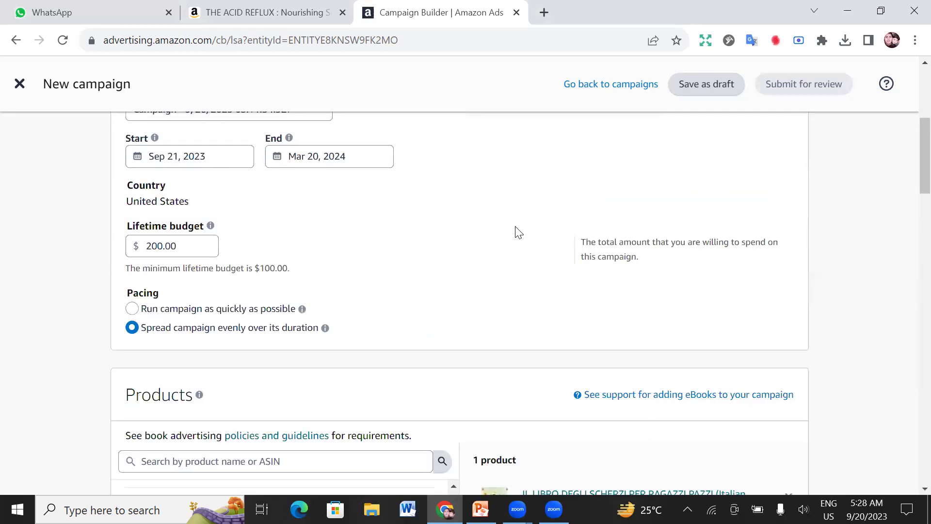
scroll(518, 232, up, 5)
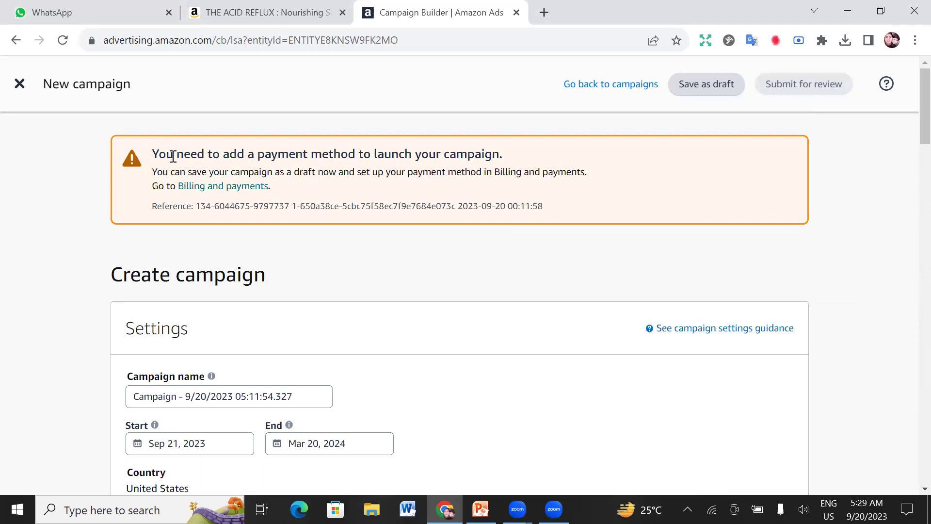
drag(152, 155, 205, 155)
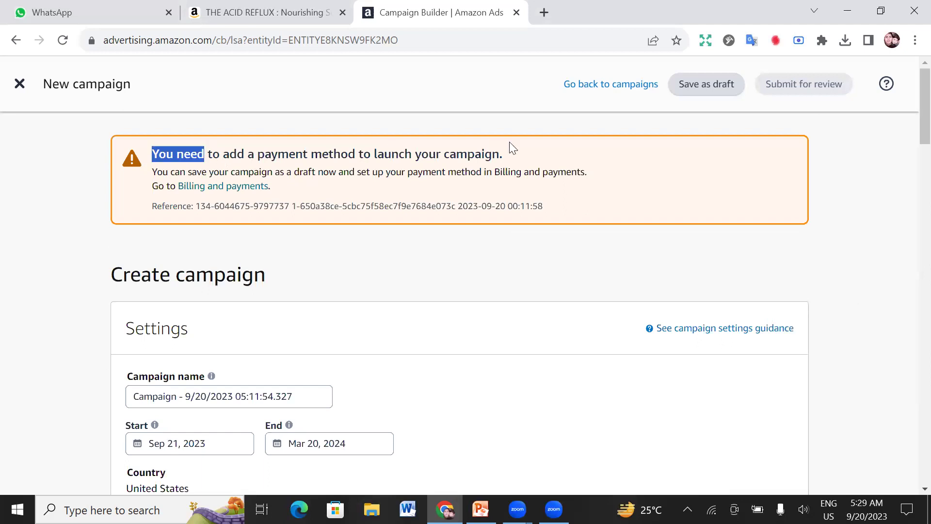
drag(509, 145, 481, 154)
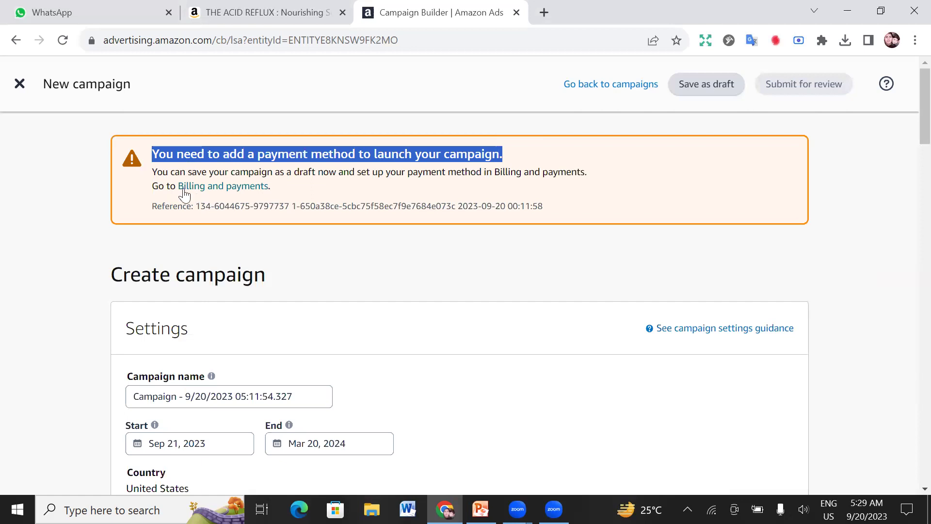
click(234, 187)
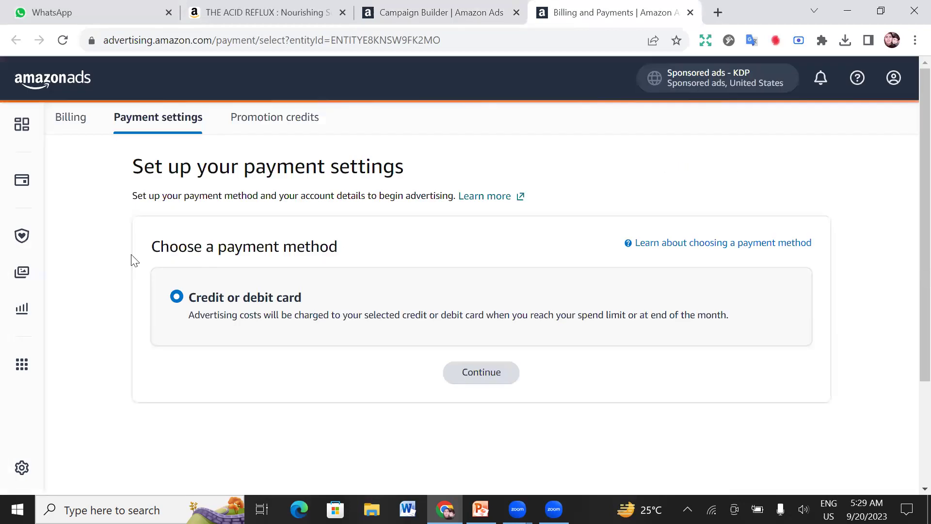
Step: Continue the payment setup with Credit or debit card as the payment method
triple_click(134, 261)
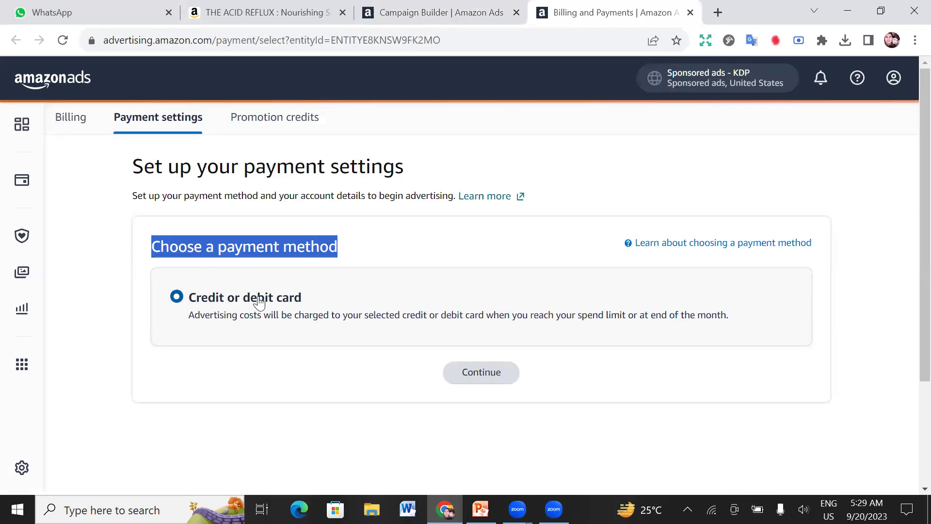
drag(305, 302, 189, 307)
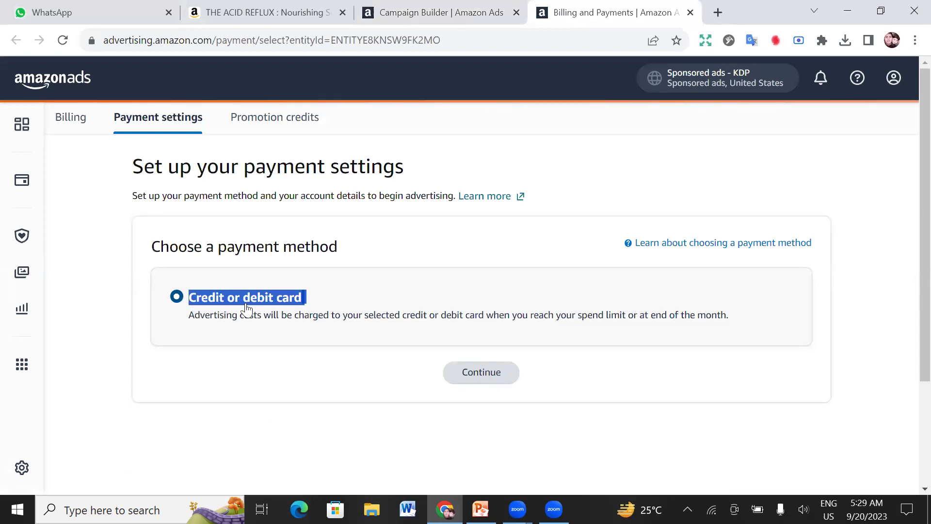
click(473, 377)
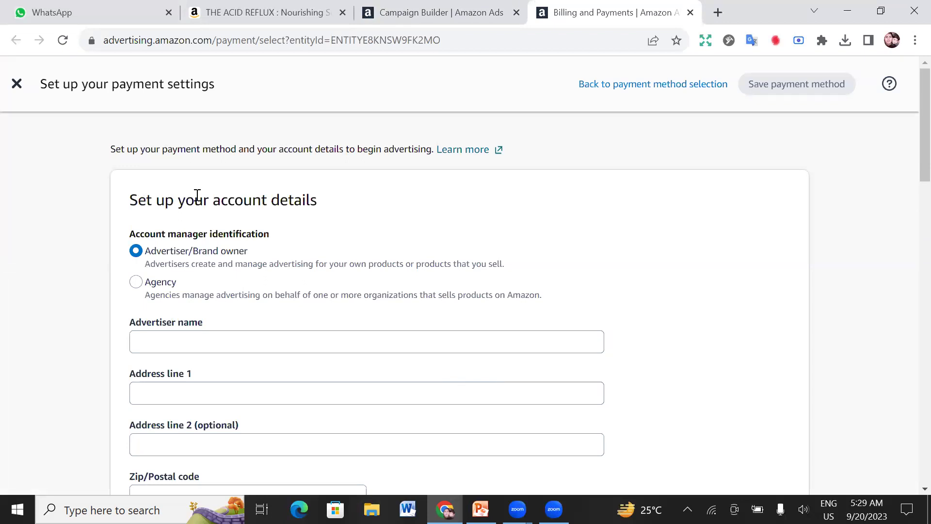
Step: Check the account details for the Agency option and set the account manager identification back to Advertiser/Brand owner
drag(138, 200, 186, 200)
drag(326, 201, 319, 203)
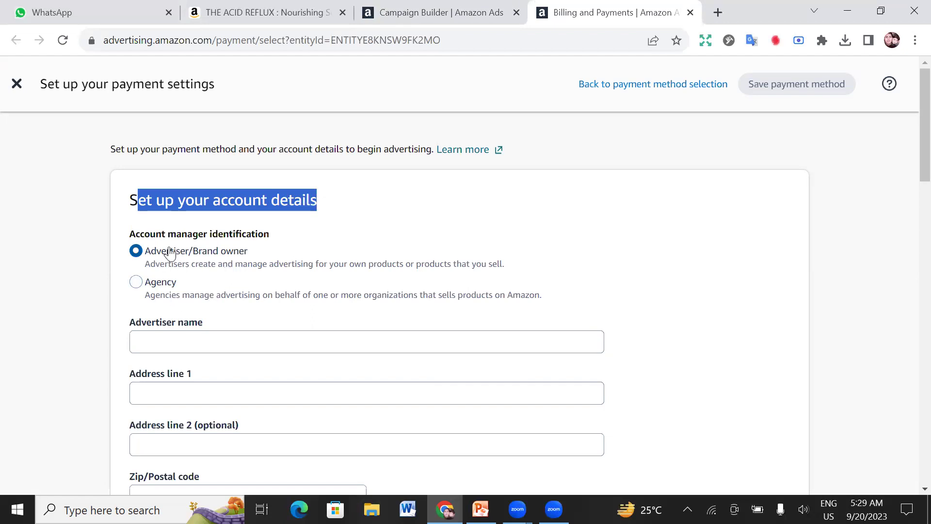
click(136, 282)
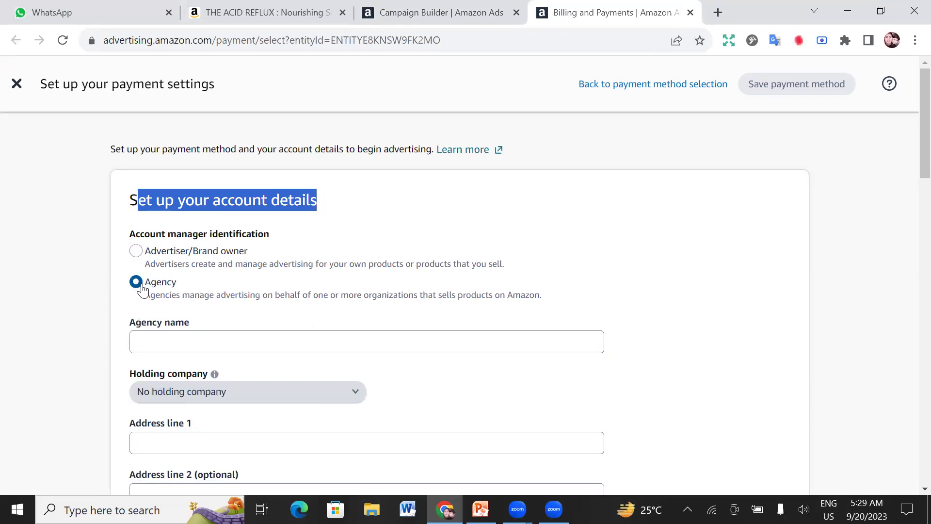
click(136, 252)
click(272, 286)
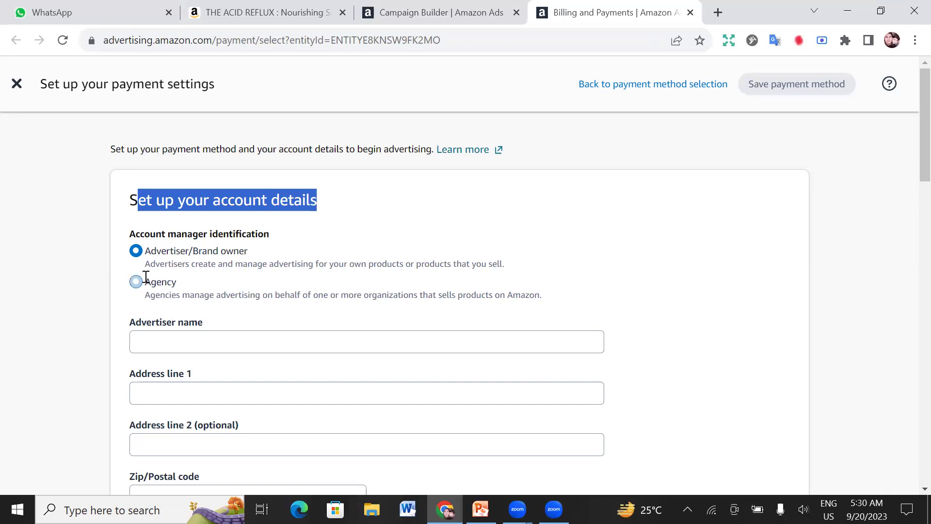
Step: Examine the account details fields, from advertiser name and address lines down to country and emails
scroll(141, 277, down, 1)
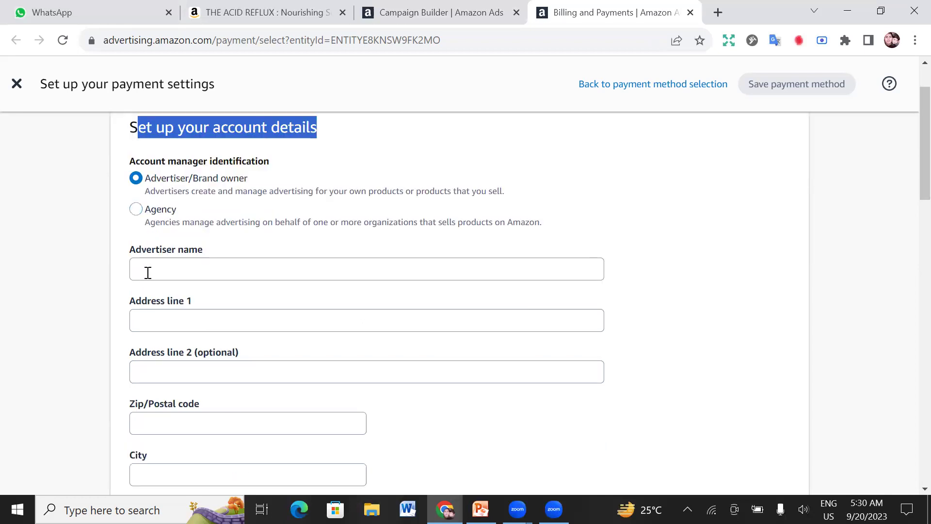
click(179, 275)
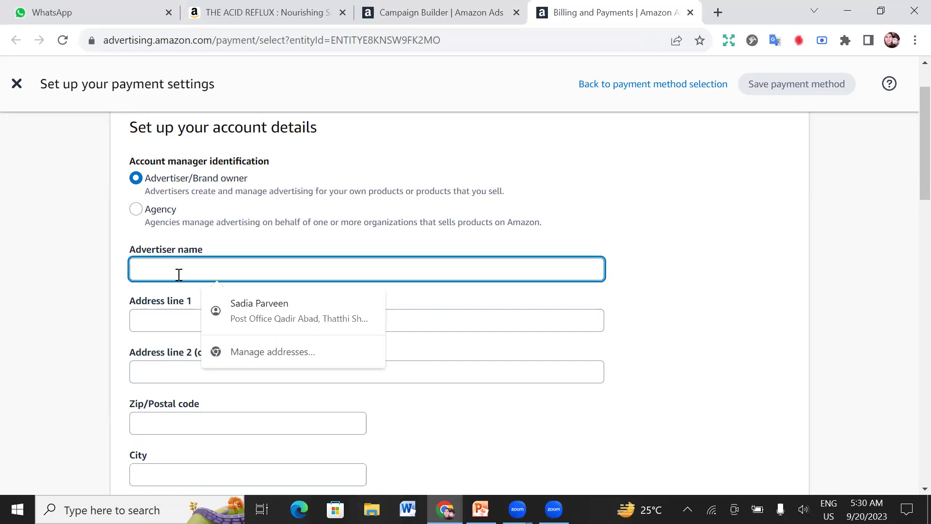
click(148, 321)
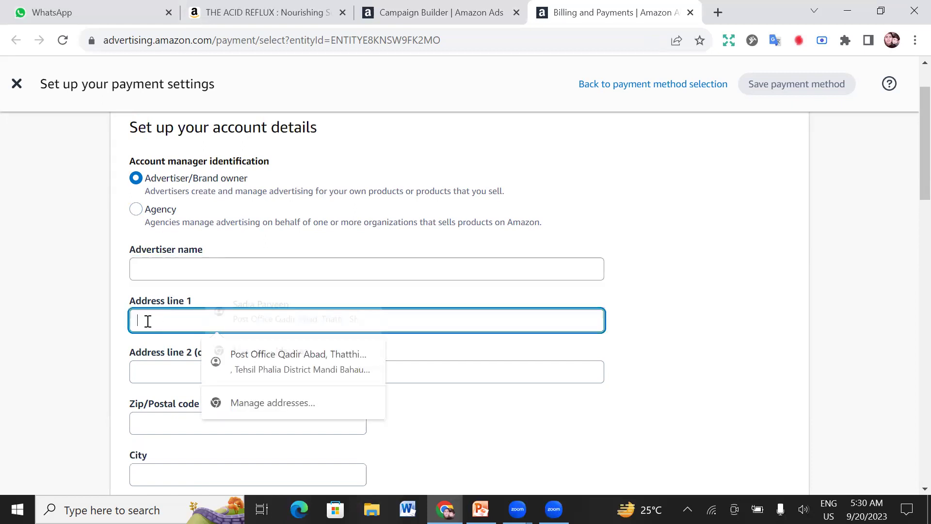
scroll(148, 321, down, 3)
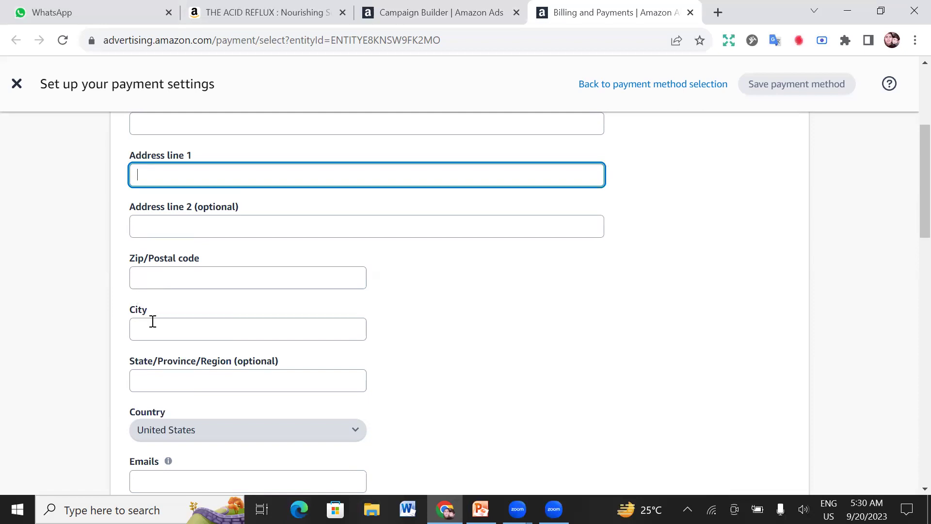
scroll(160, 337, down, 3)
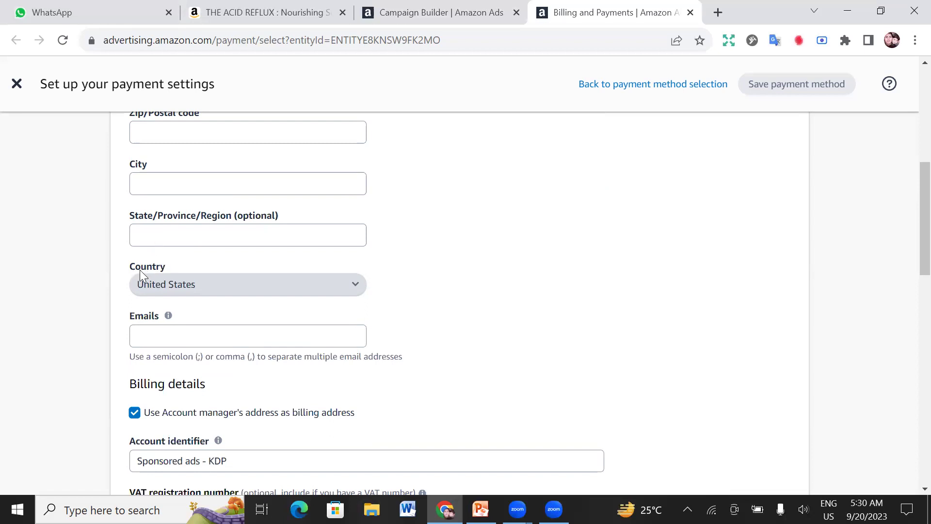
click(353, 285)
click(191, 345)
Step: Examine the billing details, including the billing address option, account identifier and VAT registration number
scroll(145, 192, down, 3)
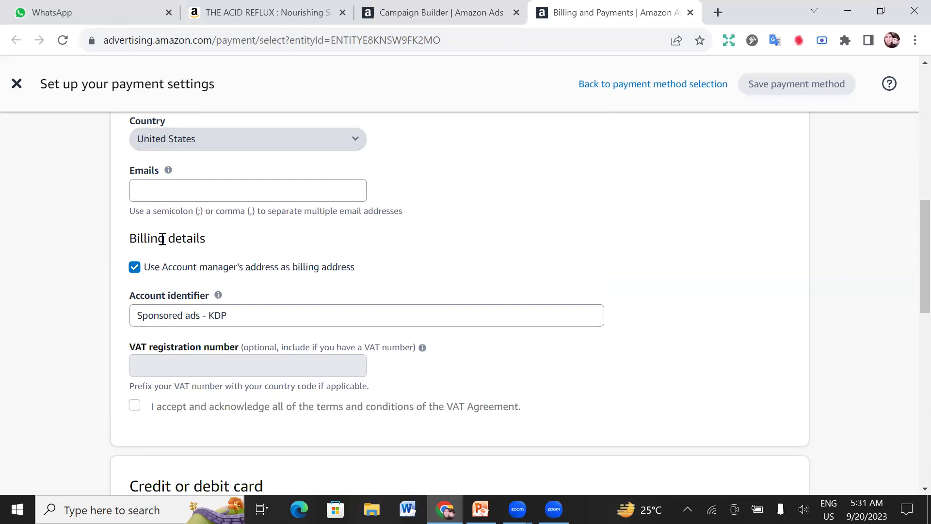
drag(141, 238, 208, 247)
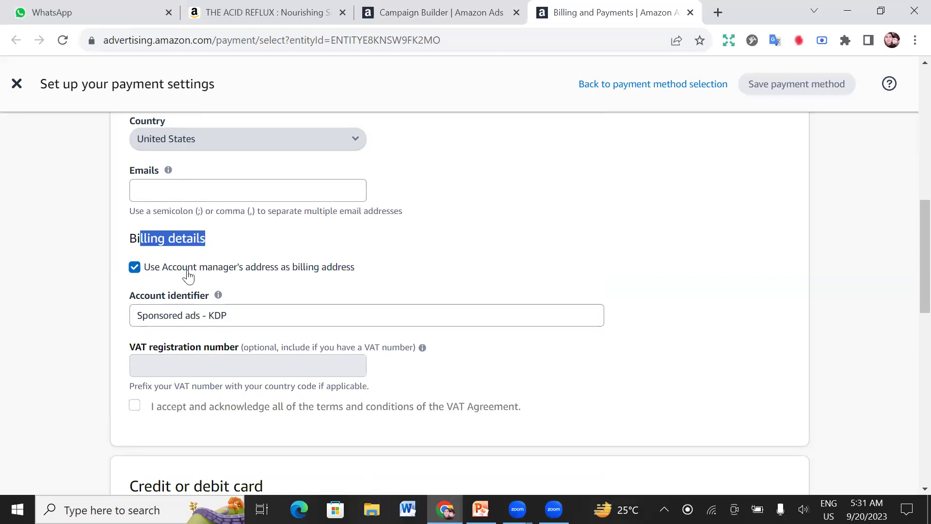
scroll(188, 276, down, 3)
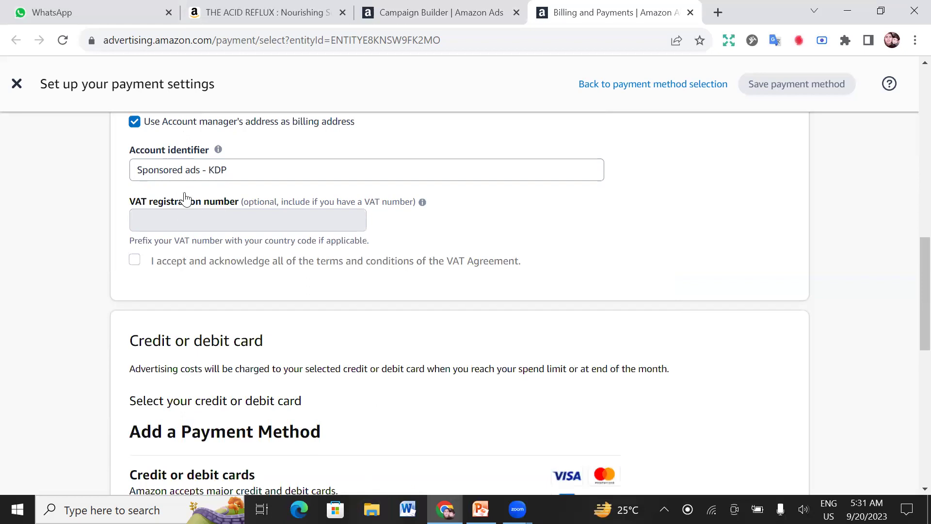
scroll(184, 199, up, 2)
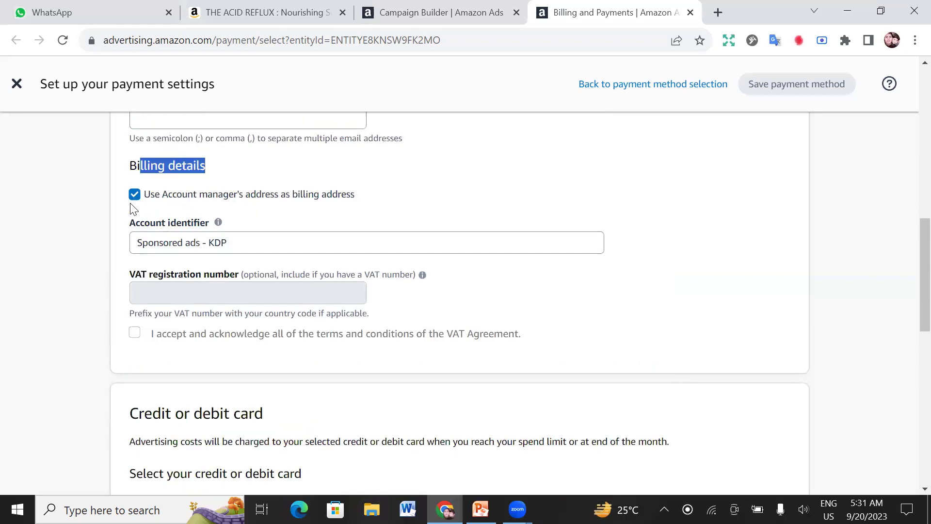
click(196, 241)
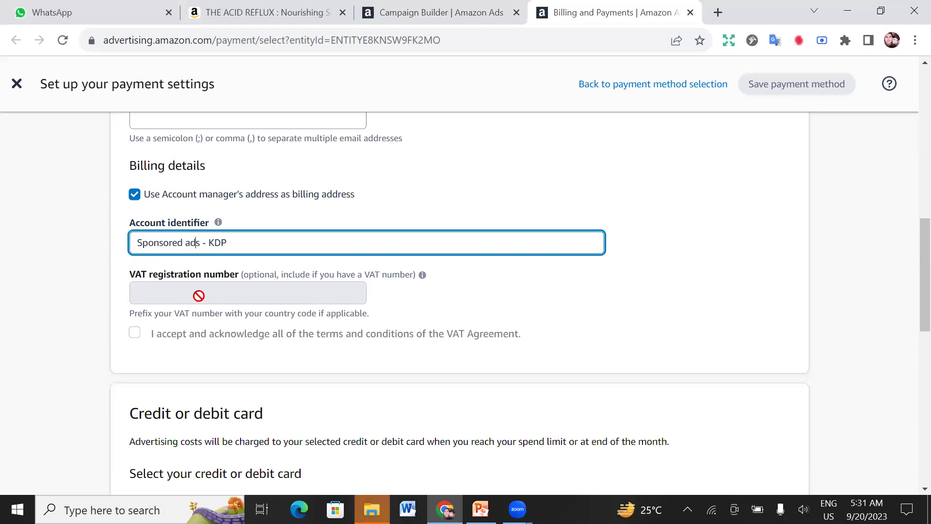
click(160, 310)
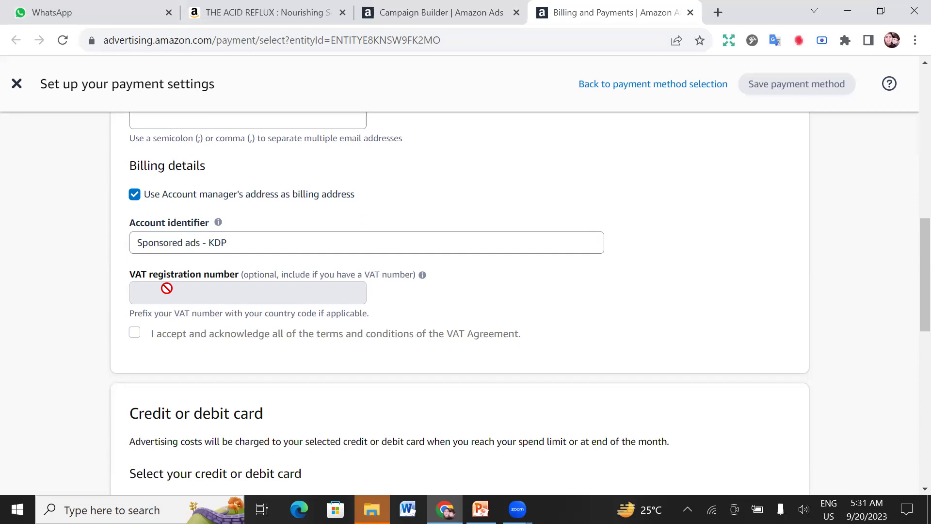
Step: Examine the credit or debit card form under Add a Payment Method, including the cardholder name and security code fields
scroll(167, 288, down, 1)
scroll(167, 288, down, 4)
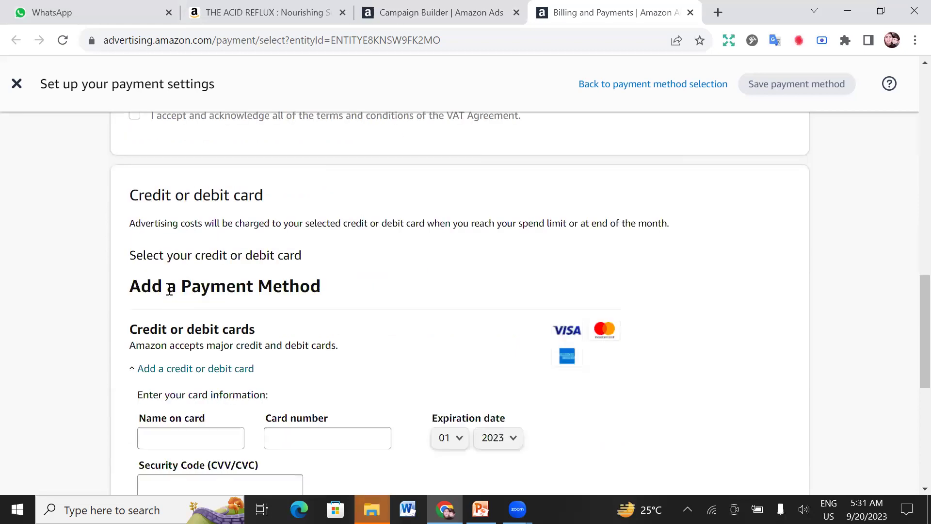
scroll(169, 289, down, 3)
click(138, 145)
shift+click(330, 138)
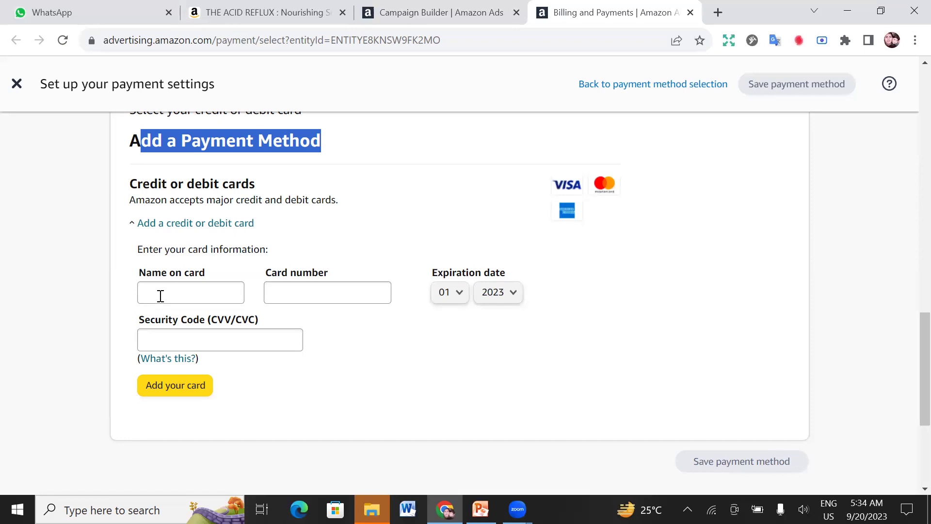
click(160, 292)
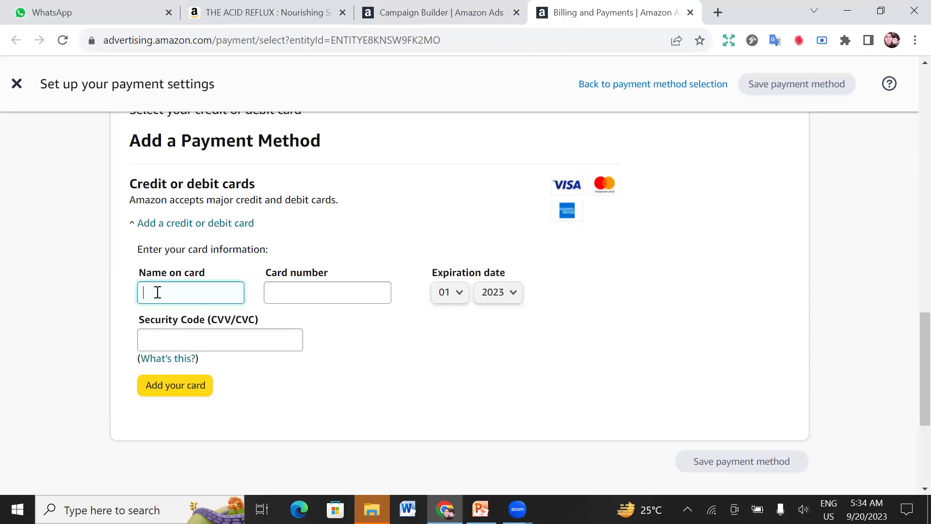
click(203, 340)
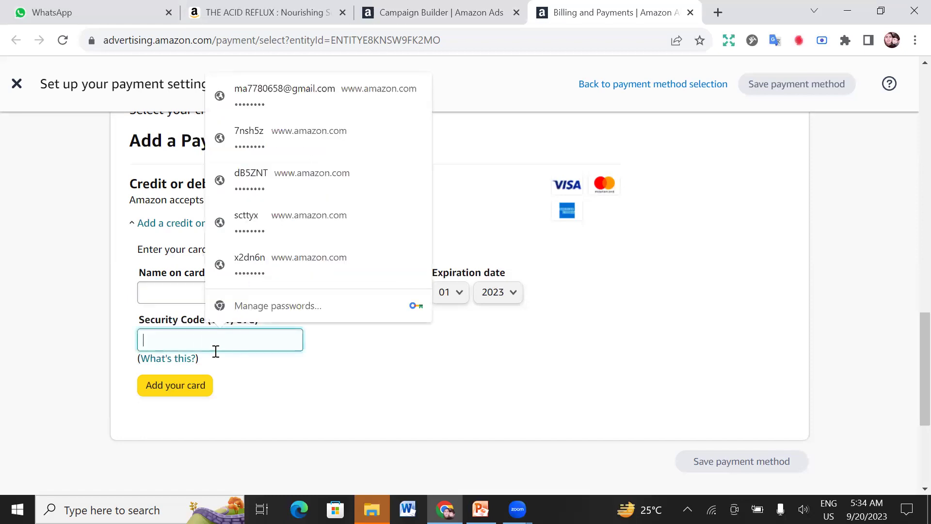
click(284, 389)
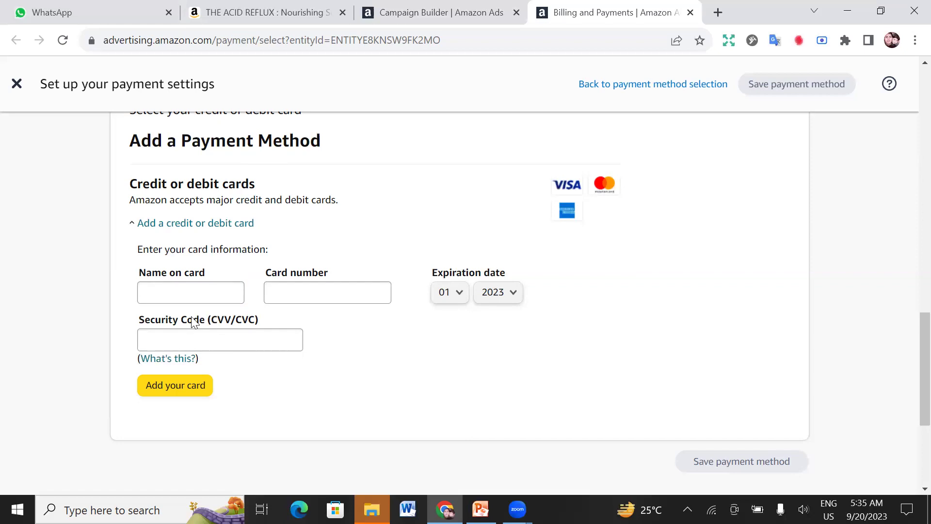
Step: Check the cardholder name, card number and security code fields and try to add the card with them left empty
click(171, 290)
click(301, 288)
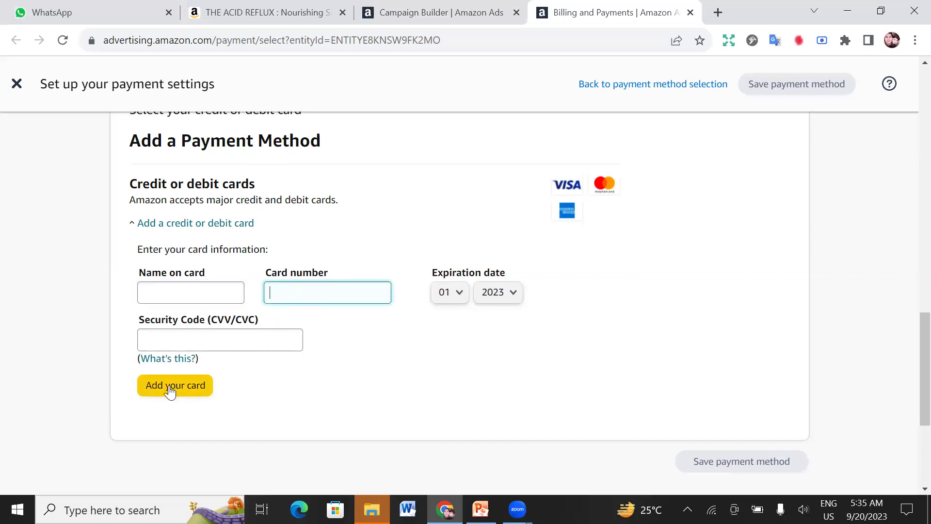
click(177, 291)
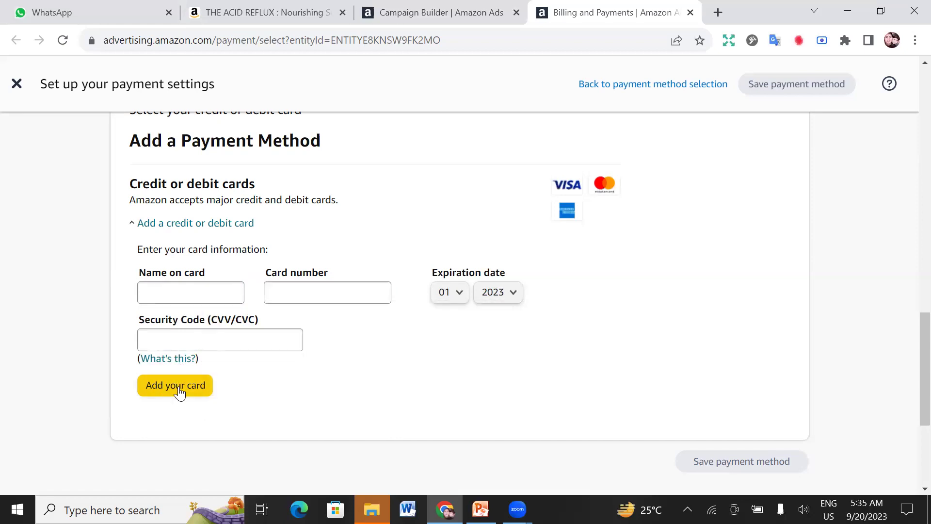
click(167, 286)
click(304, 286)
click(180, 337)
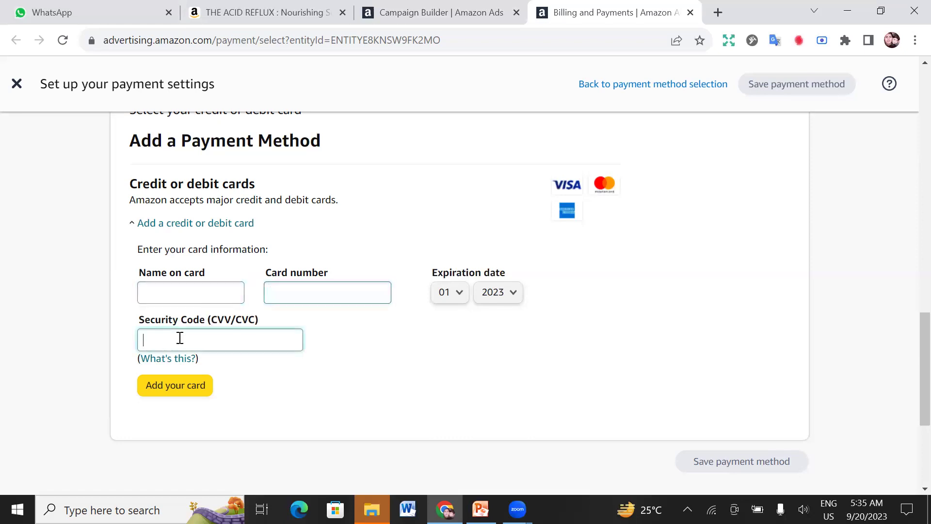
click(343, 424)
click(161, 396)
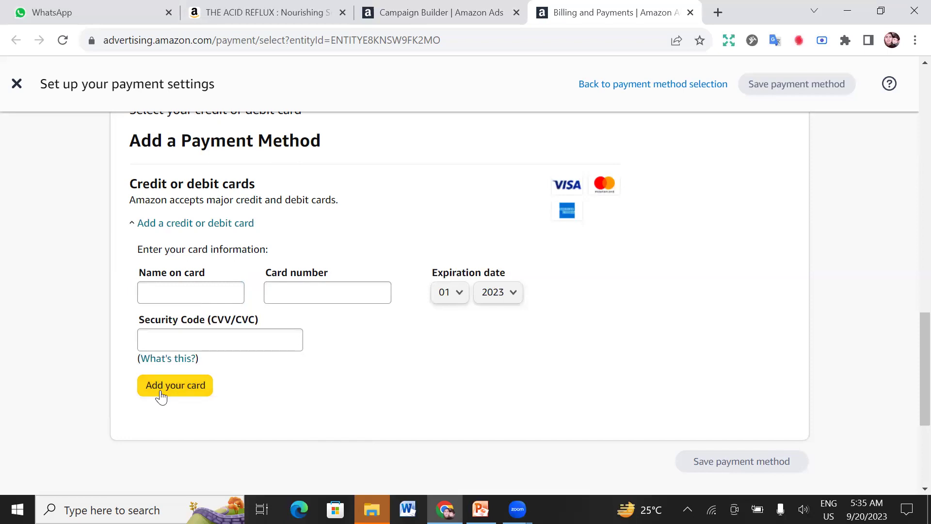
Step: Review the card form's error notice and set the card's expiration month to 06
scroll(160, 393, down, 3)
scroll(169, 366, up, 2)
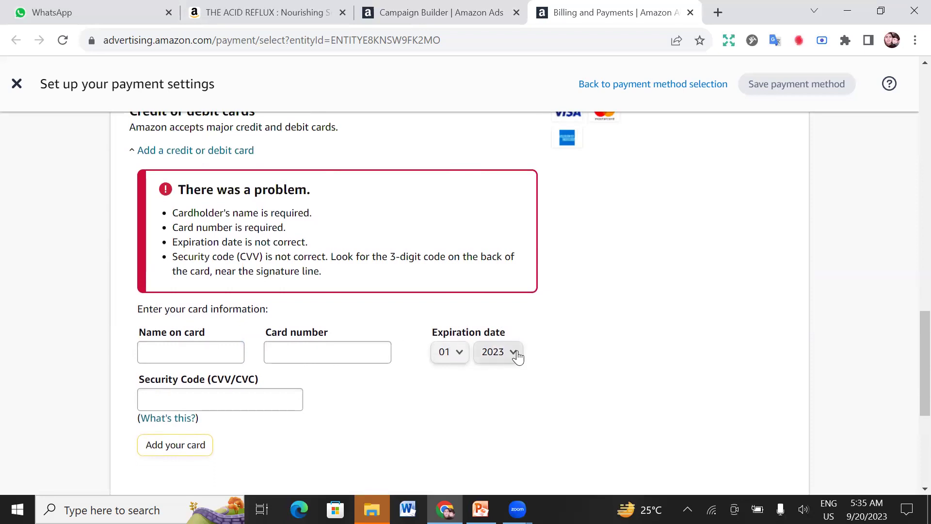
click(455, 353)
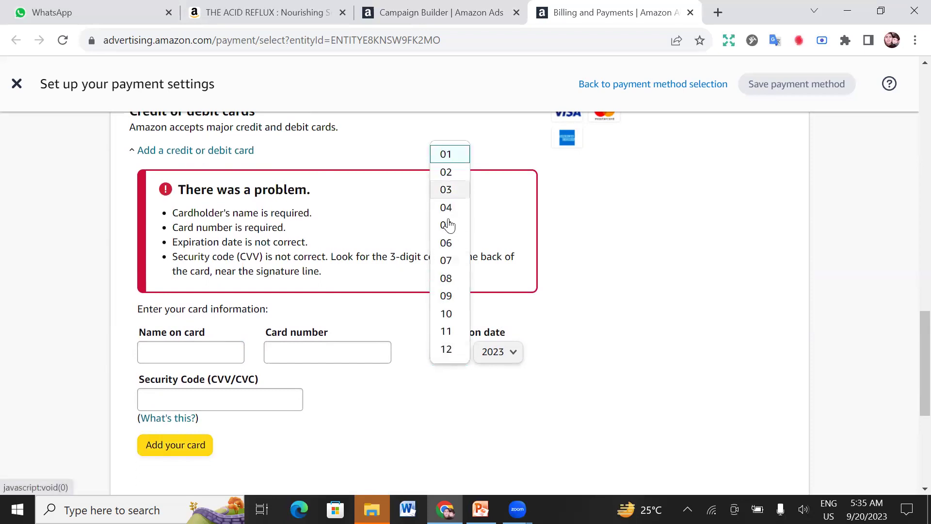
click(446, 246)
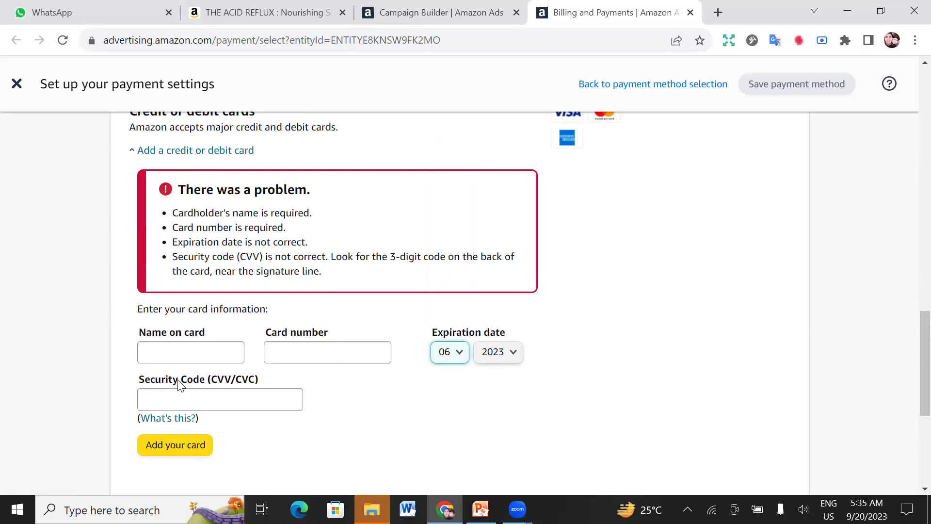
Step: Review the remaining card fields and the option to save the payment method, then return to the account details at the page's beginning
click(190, 354)
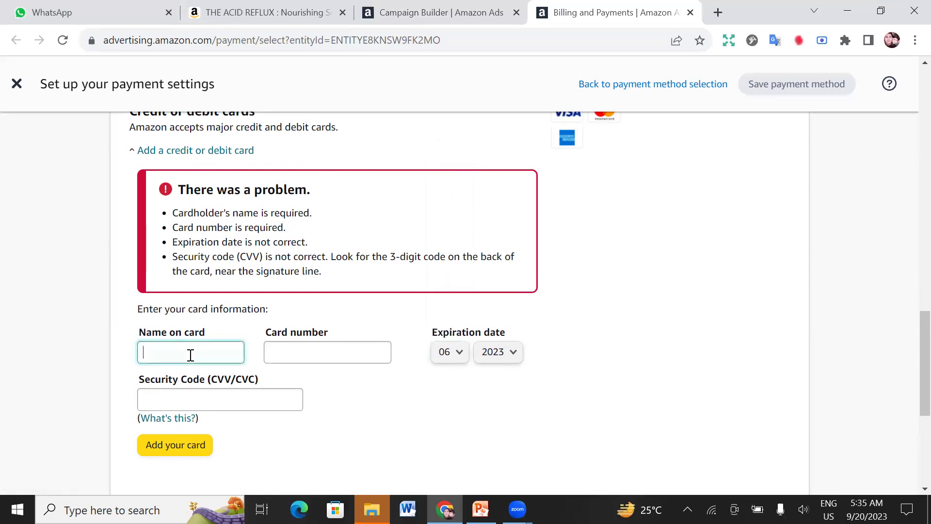
click(177, 419)
scroll(339, 422, down, 6)
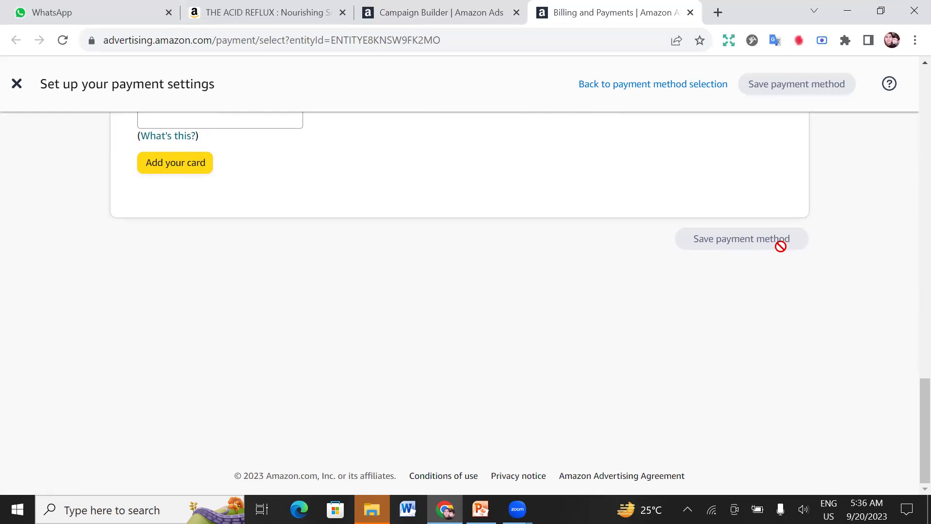
scroll(412, 291, up, 1)
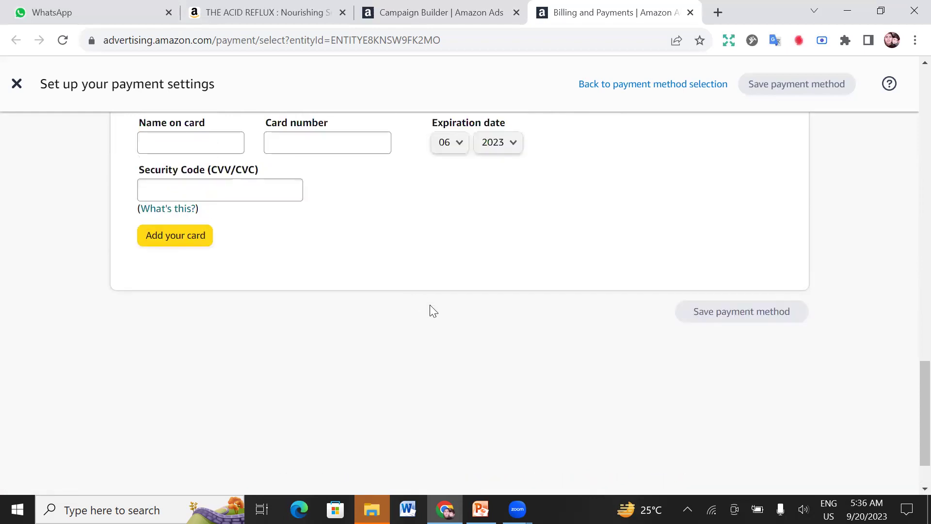
scroll(526, 317, up, 2)
scroll(527, 316, up, 1)
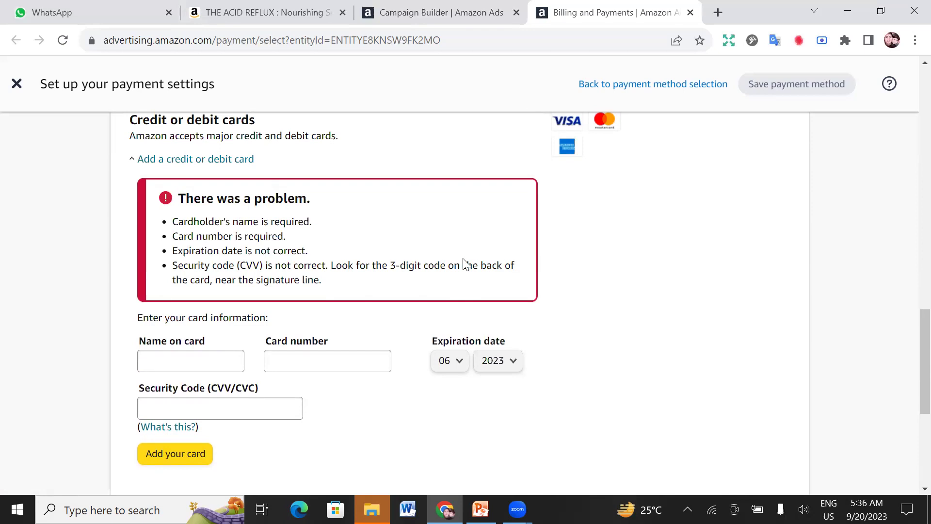
scroll(353, 249, up, 10)
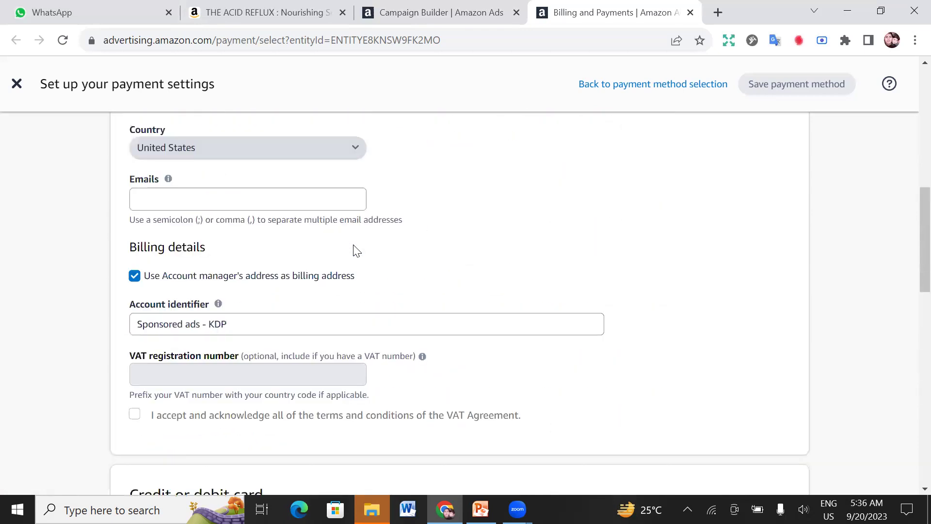
scroll(357, 251, up, 10)
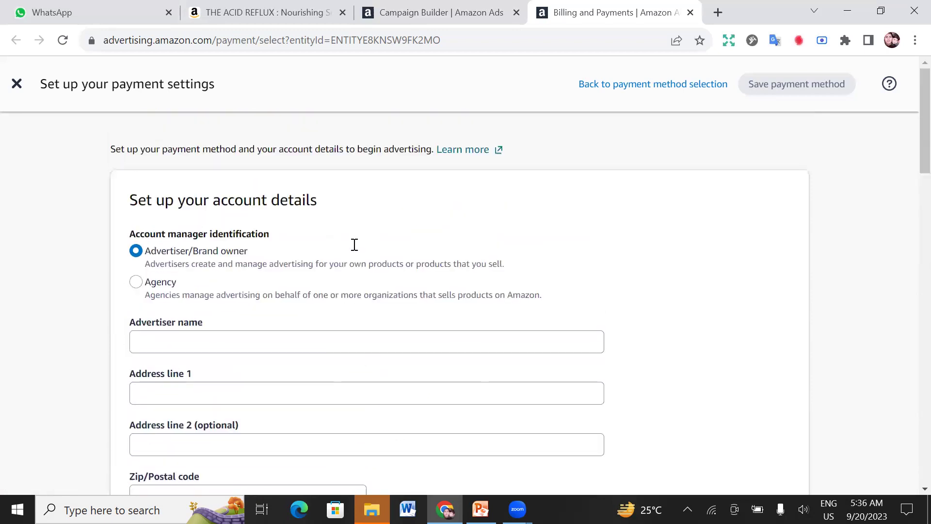